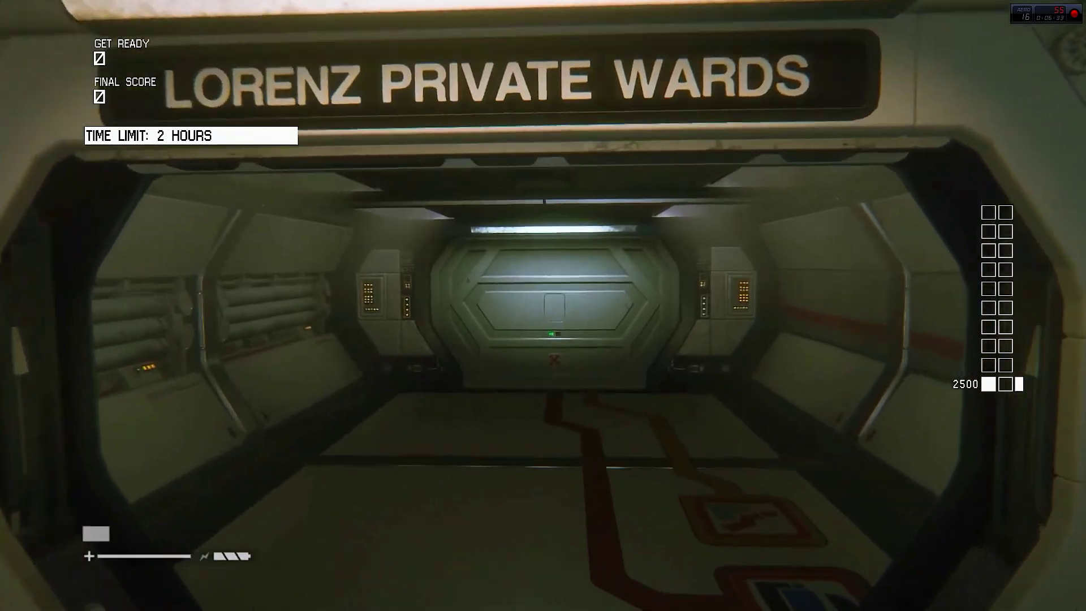
key("w")
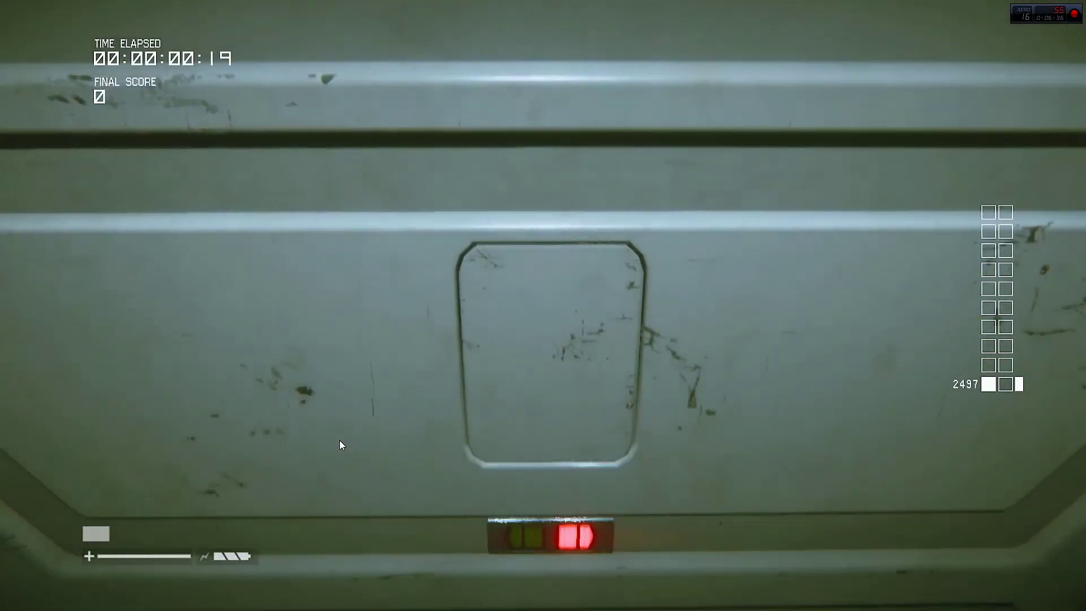
mouse_move(339, 440)
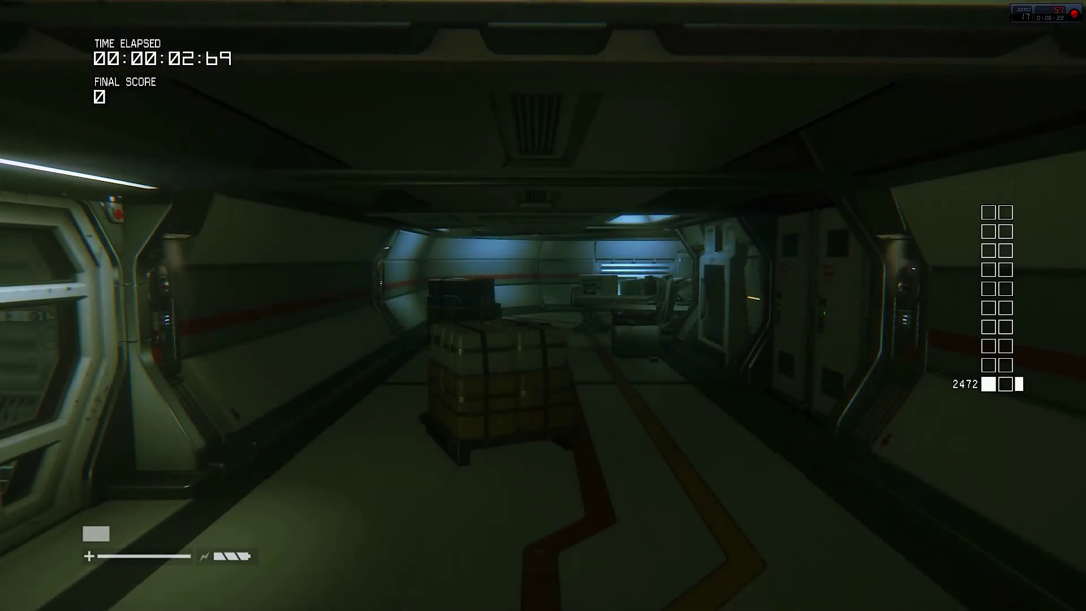
key("w")
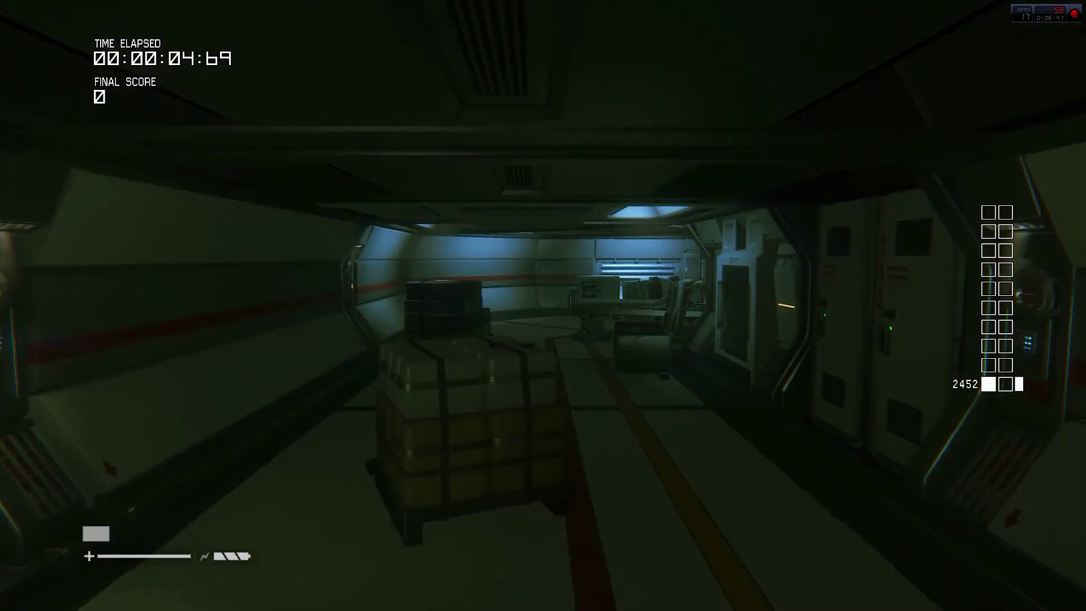
Step: Leave full-screen playback of the Alien Isolation recording and close the video player and its folder window
double_click(339, 440)
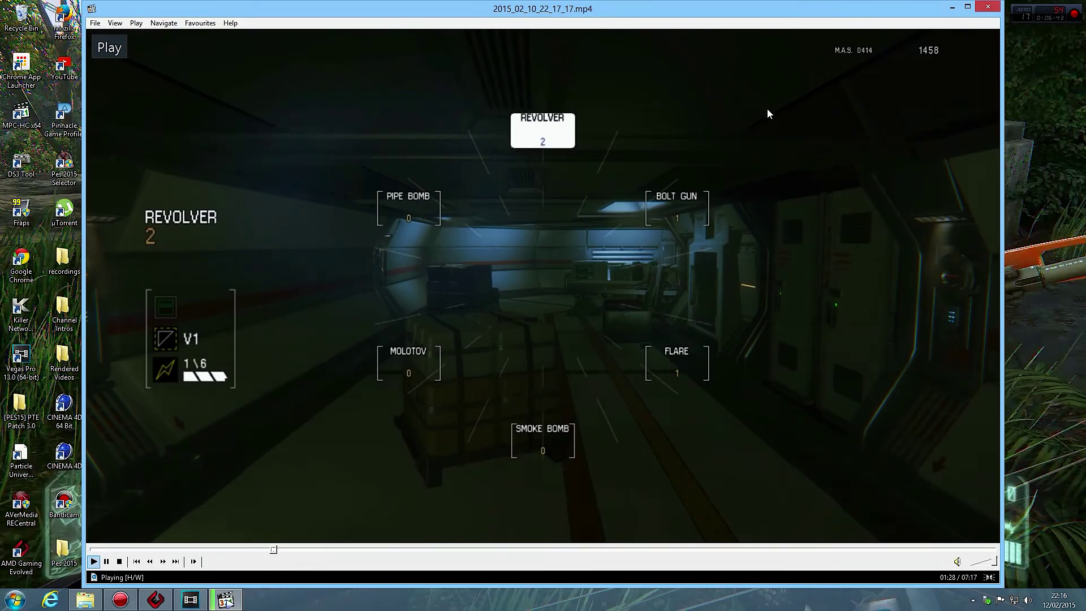
left_click(987, 6)
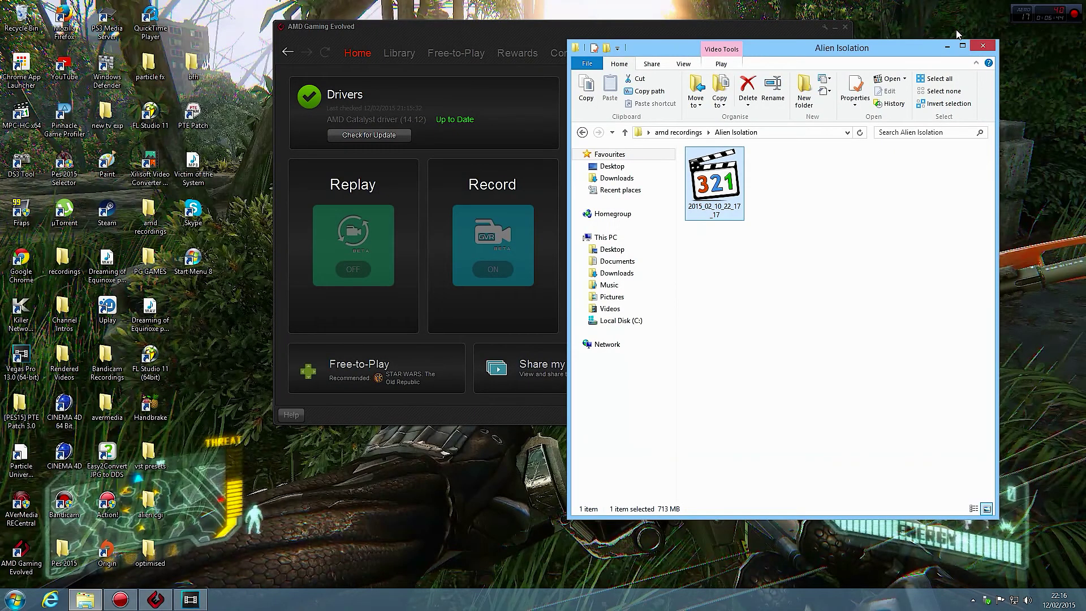
left_click(982, 47)
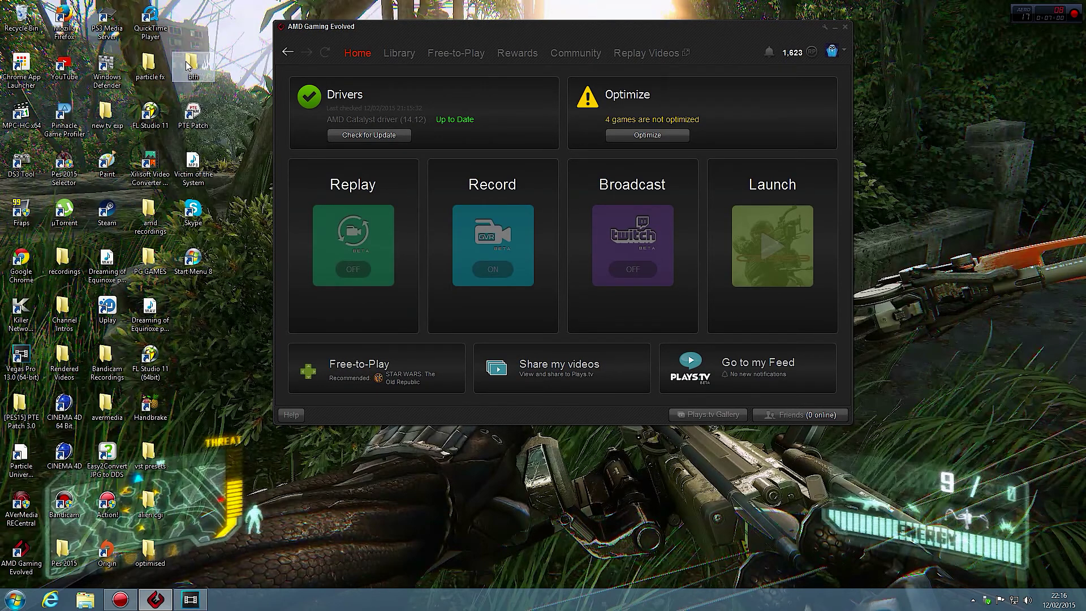
Step: Open the 2015_02_08_01_51_27 recording from the Crysis 2 folder inside the desktop's amd recordings folder with Vegas Pro
double_click(150, 218)
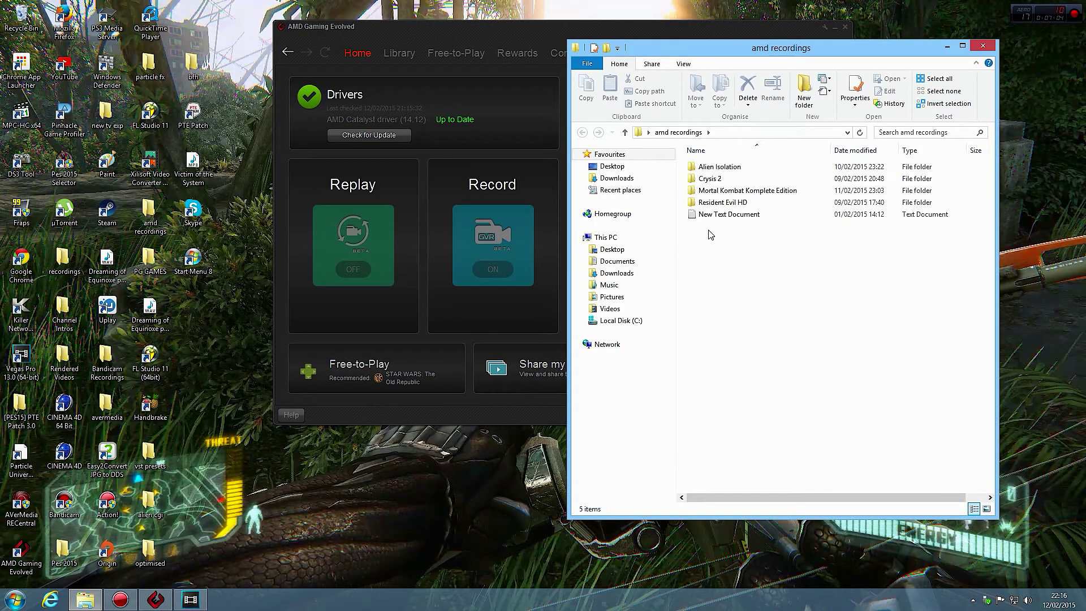
left_click(722, 203)
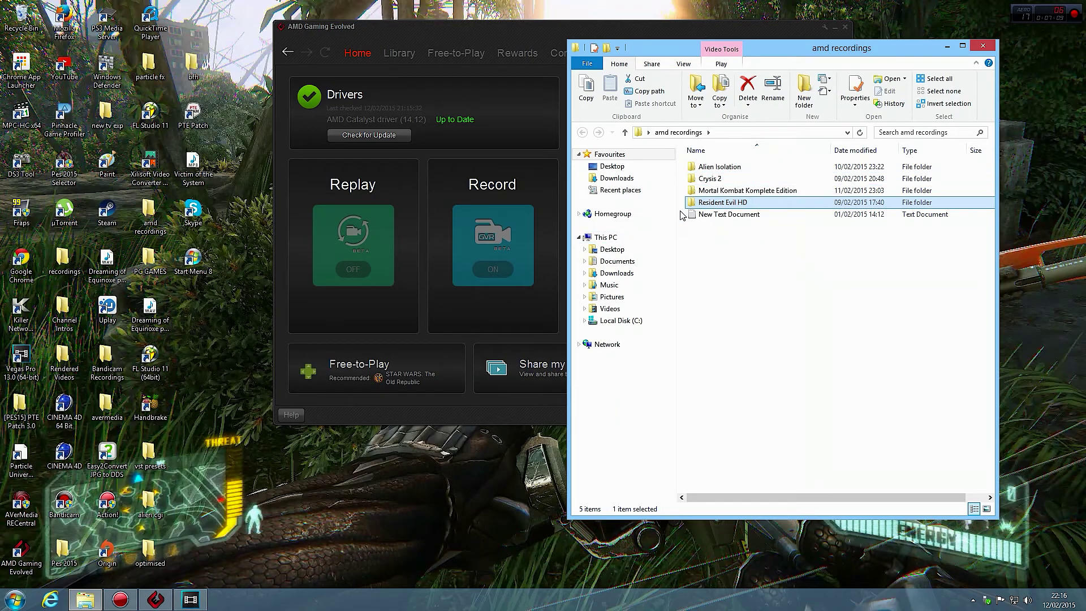
double_click(704, 180)
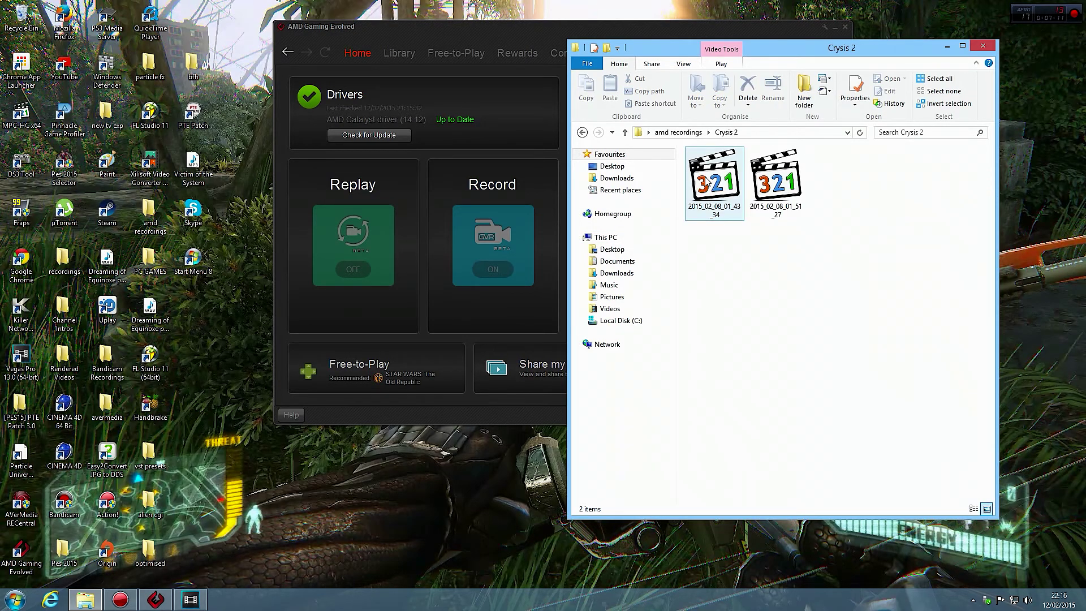
left_click(783, 191)
right_click(783, 191)
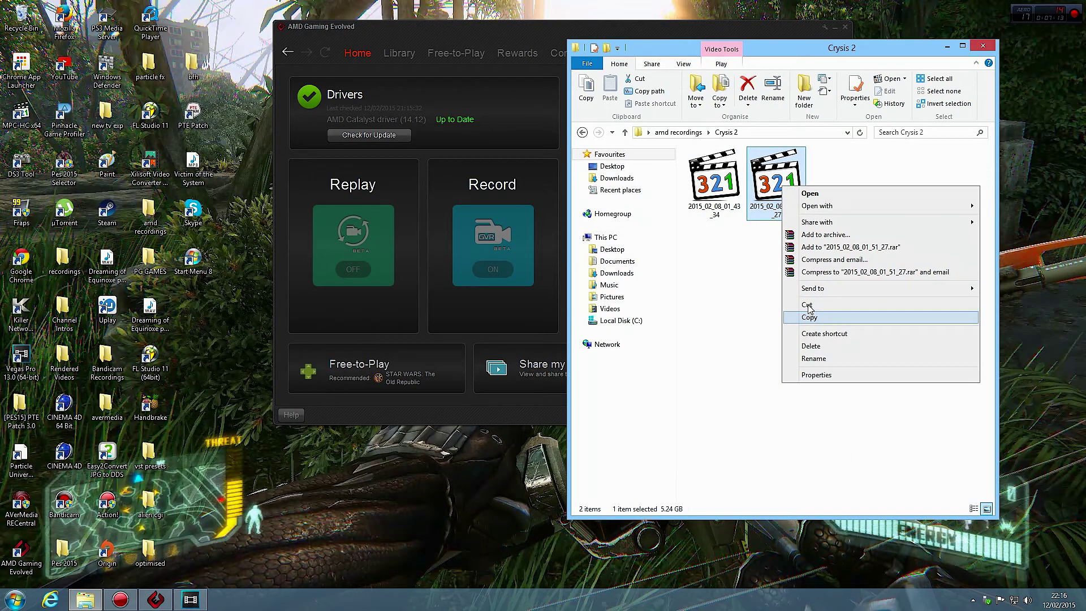
mouse_move(815, 208)
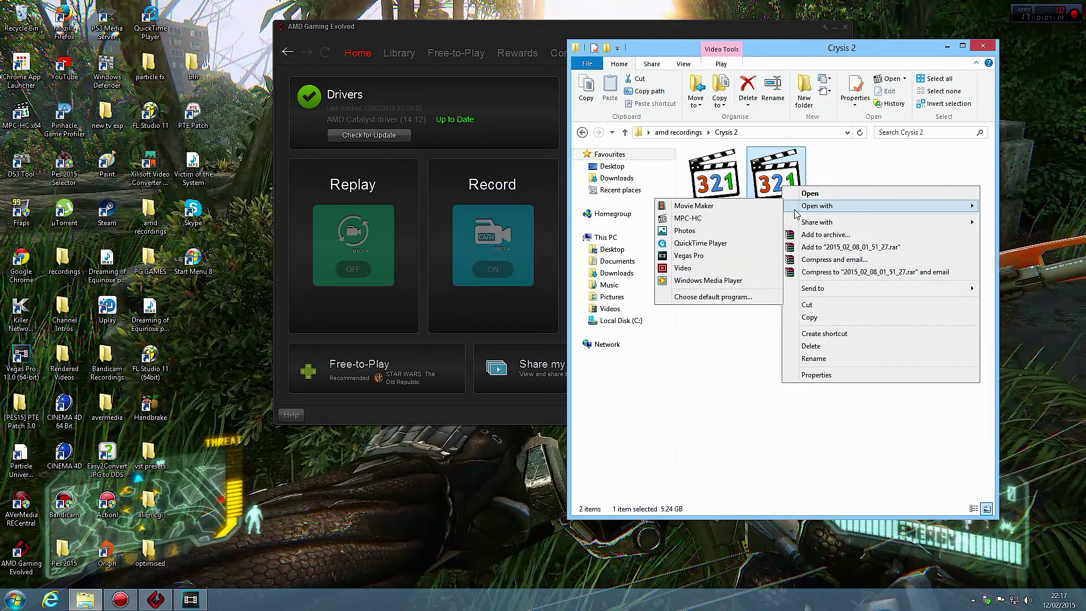
left_click(686, 256)
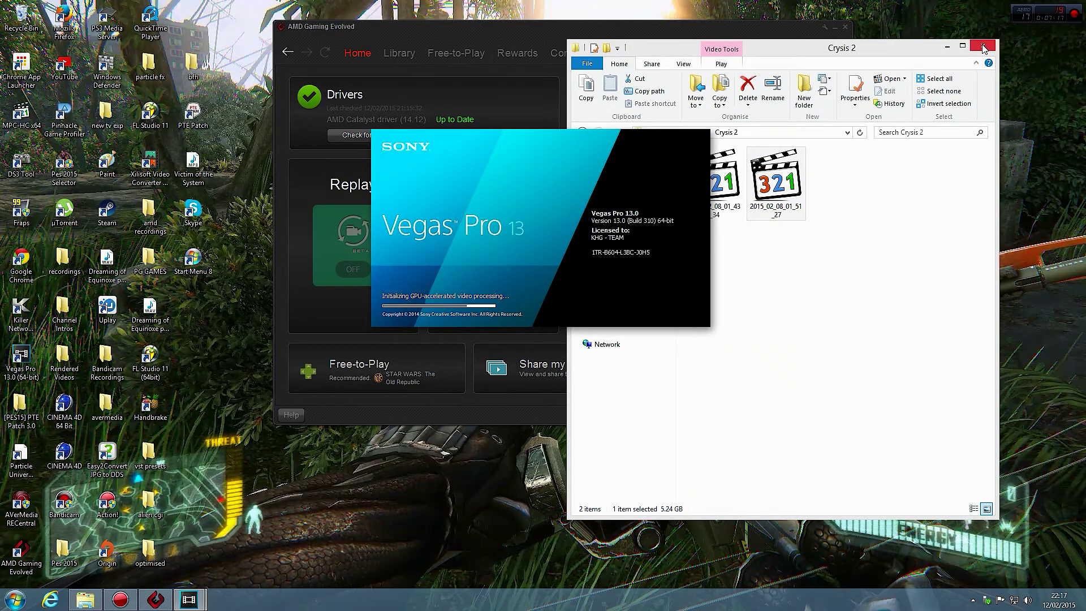
Step: Match the project video settings to the imported clip and maximize the editor window, with the folder window closed
left_click(982, 46)
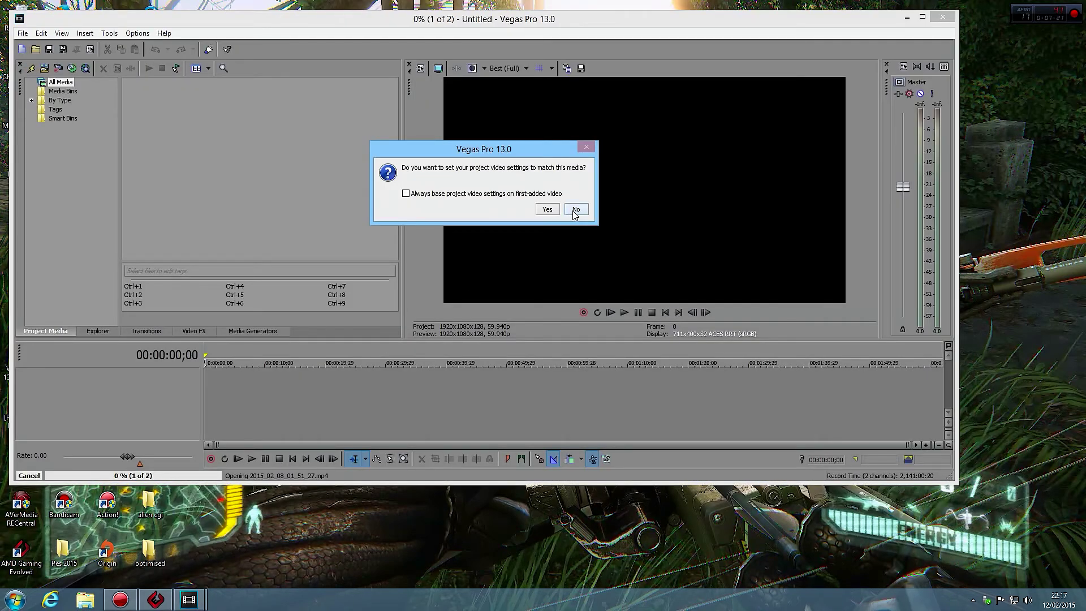
left_click(548, 209)
left_click(922, 17)
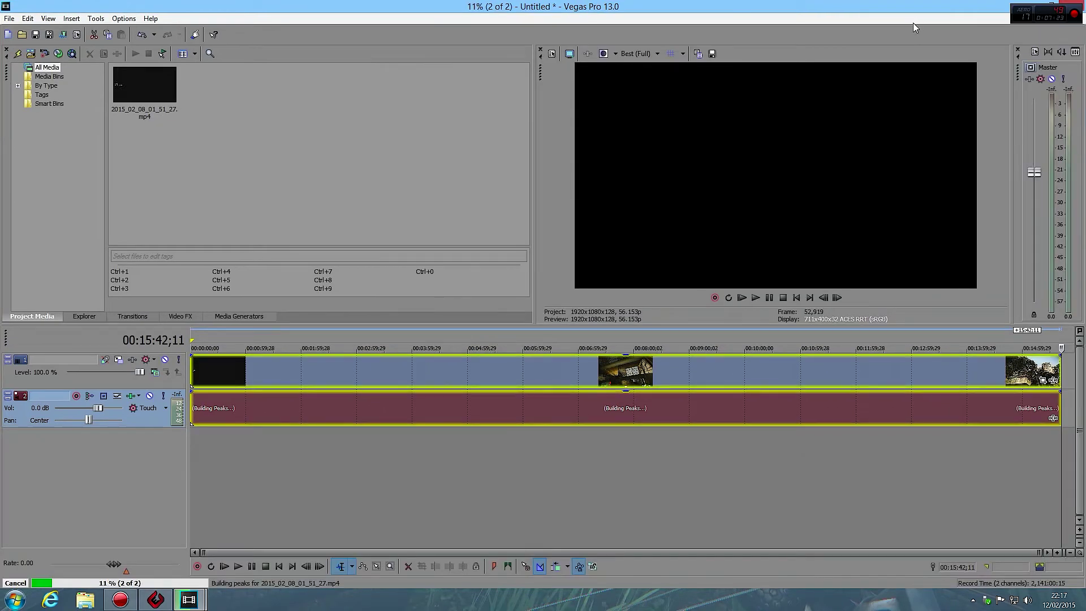
Step: Disable resampling in the properties of the video event on the timeline
left_click(345, 371)
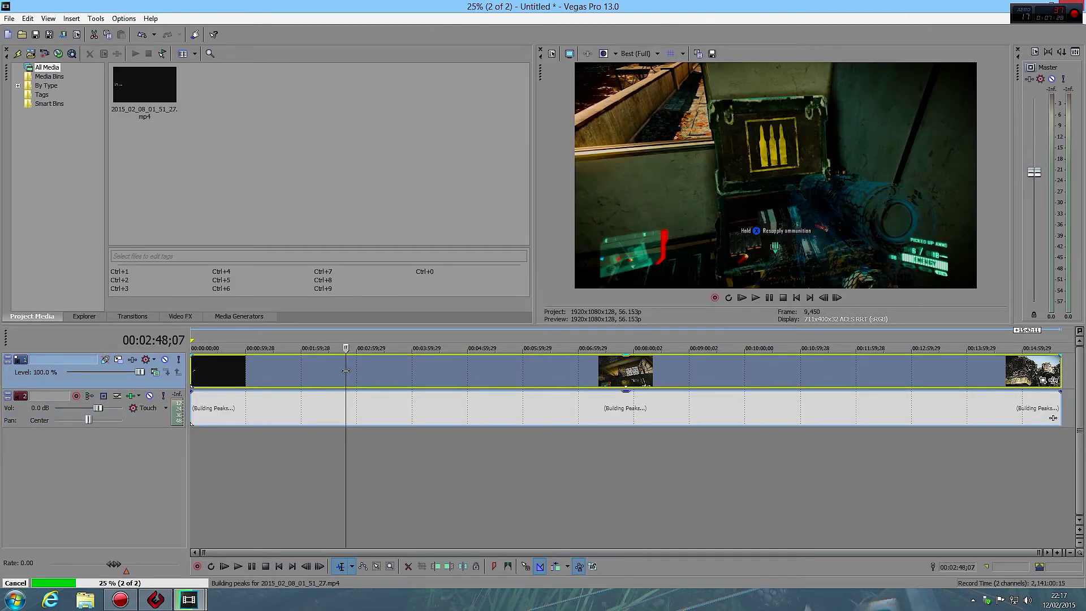
right_click(345, 371)
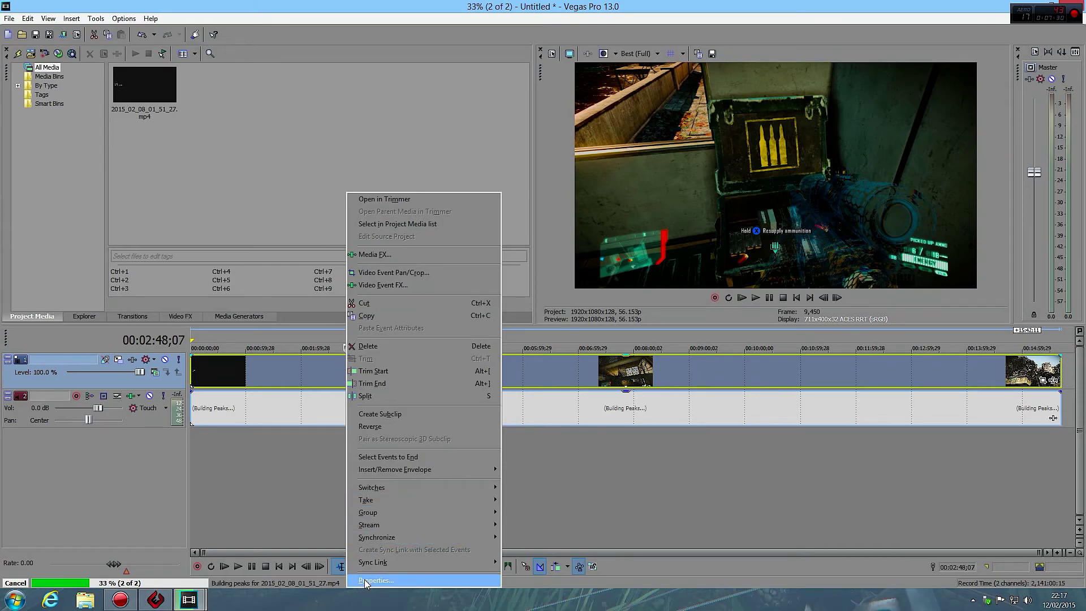
left_click(365, 581)
left_click(457, 235)
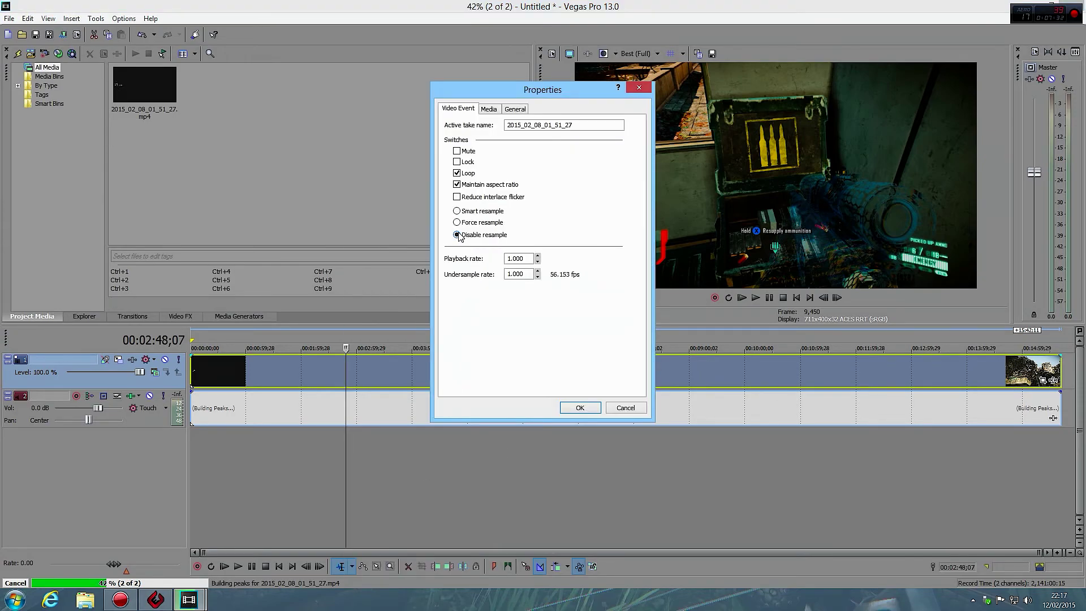
left_click(566, 410)
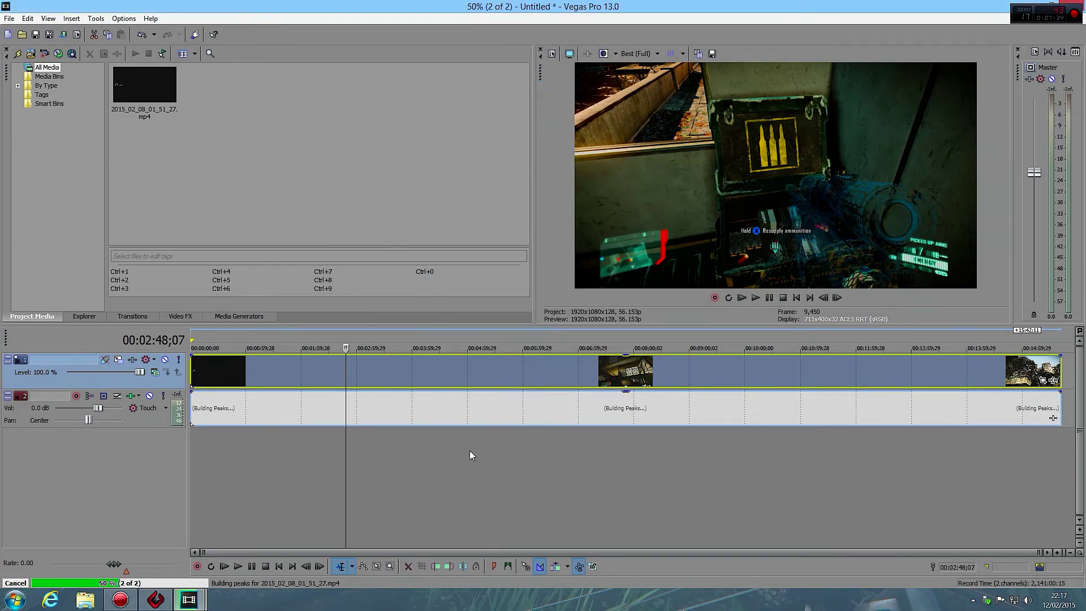
Step: Set the view transform to Off in the project's video properties
left_click(77, 35)
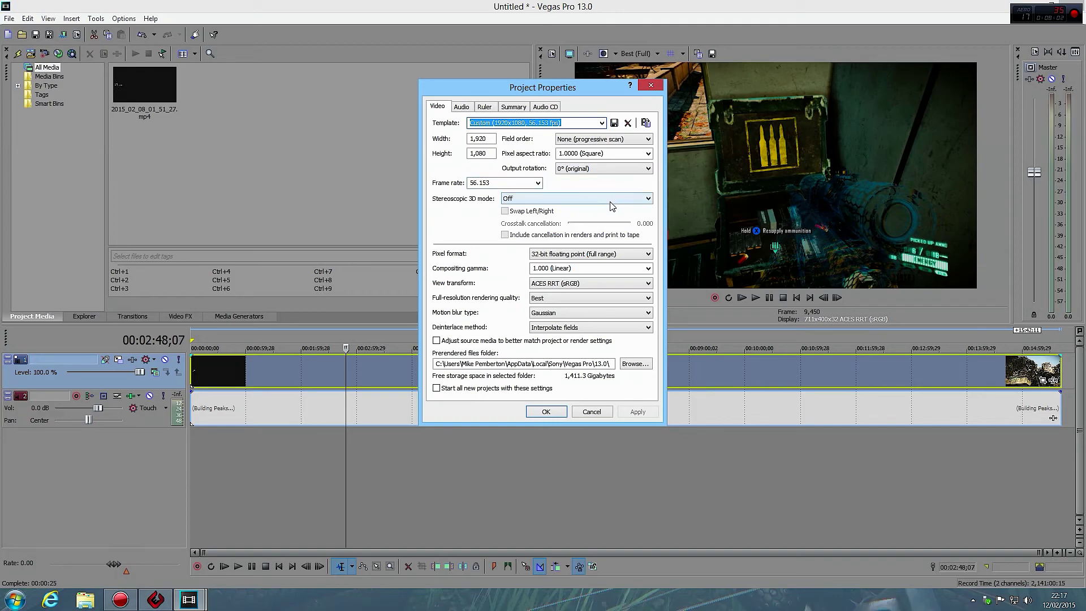
left_click(648, 284)
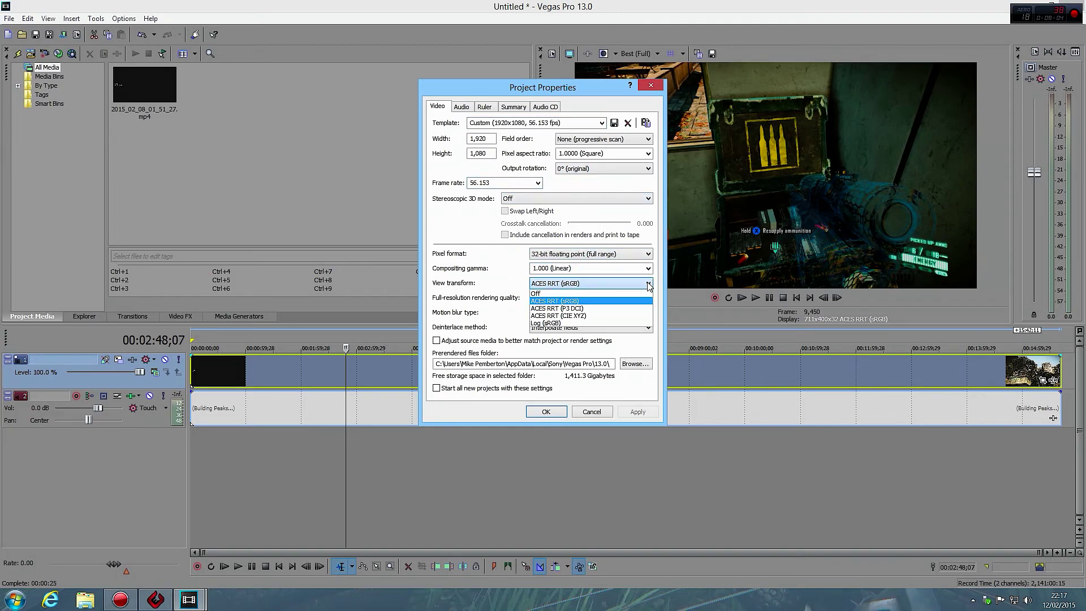
left_click(538, 292)
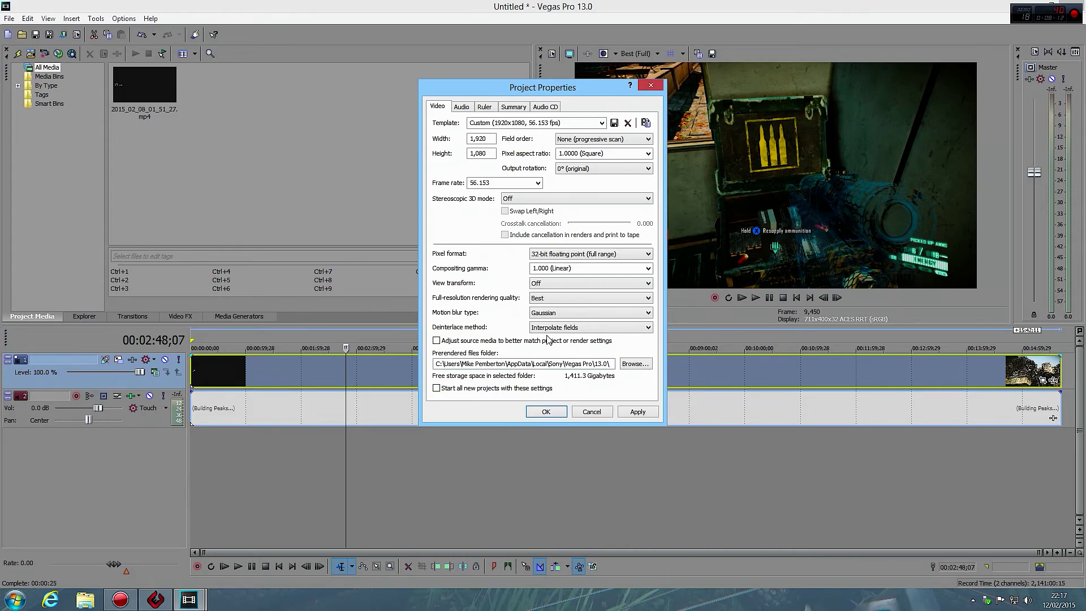
left_click(546, 411)
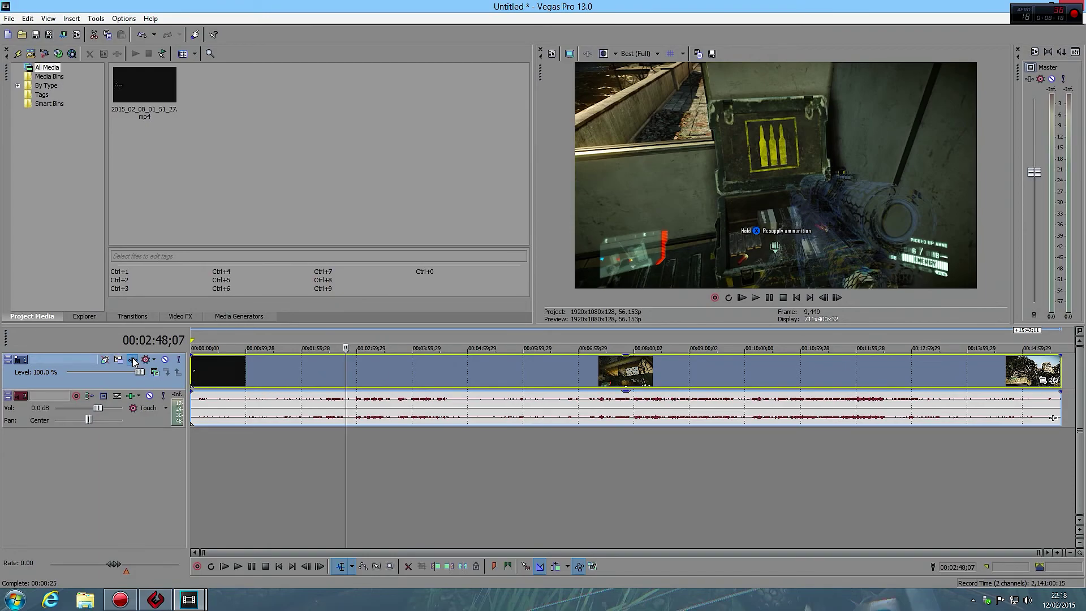
Step: Add the Sony Color Corrector and Sony Sharpen effects to video track 1
left_click(132, 359)
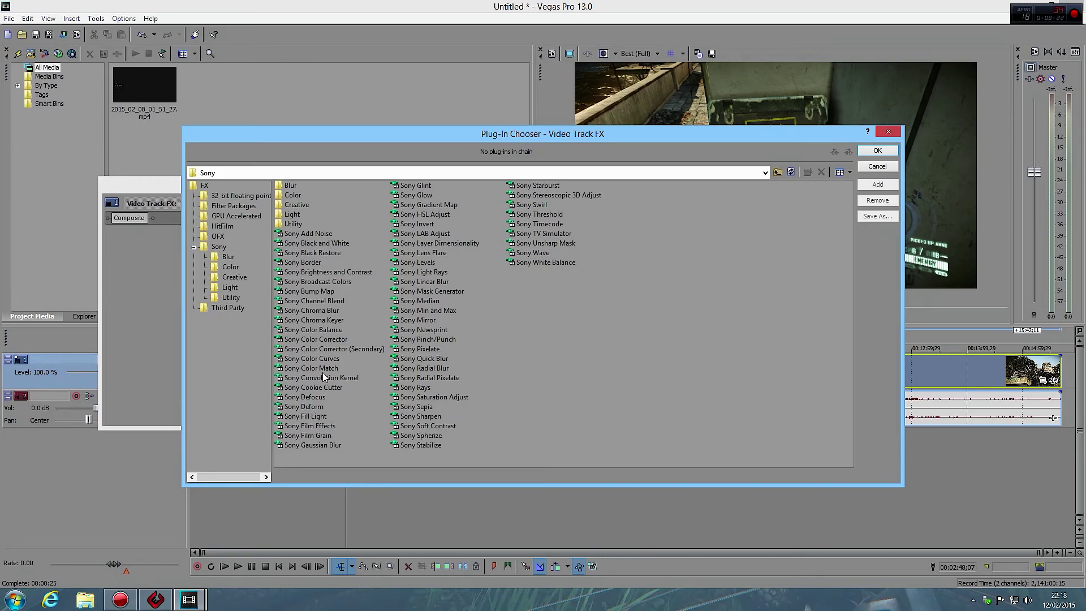
left_click(326, 338)
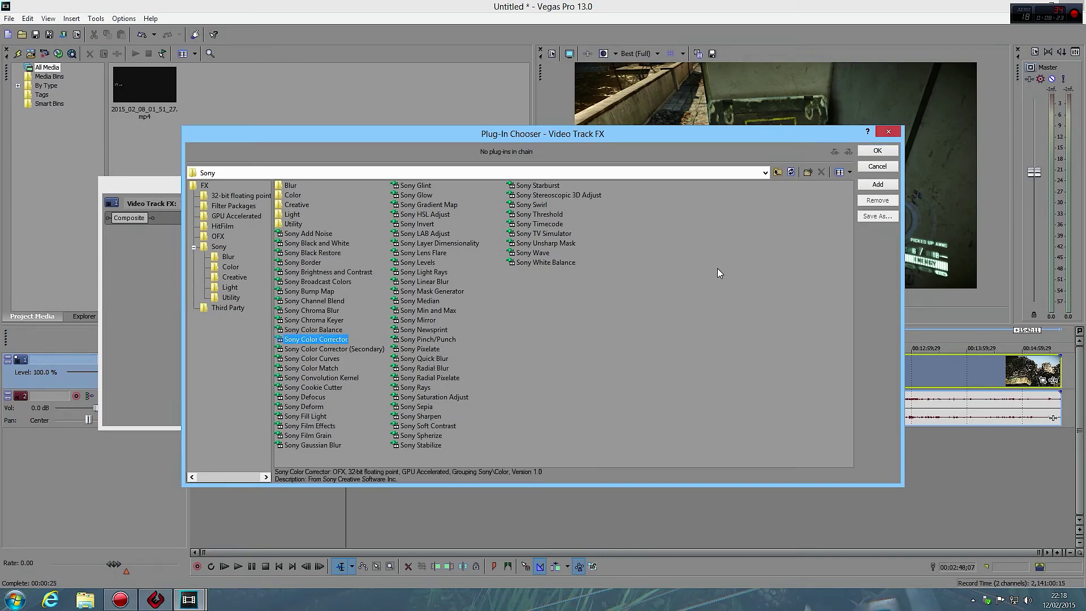
left_click(877, 185)
left_click(423, 416)
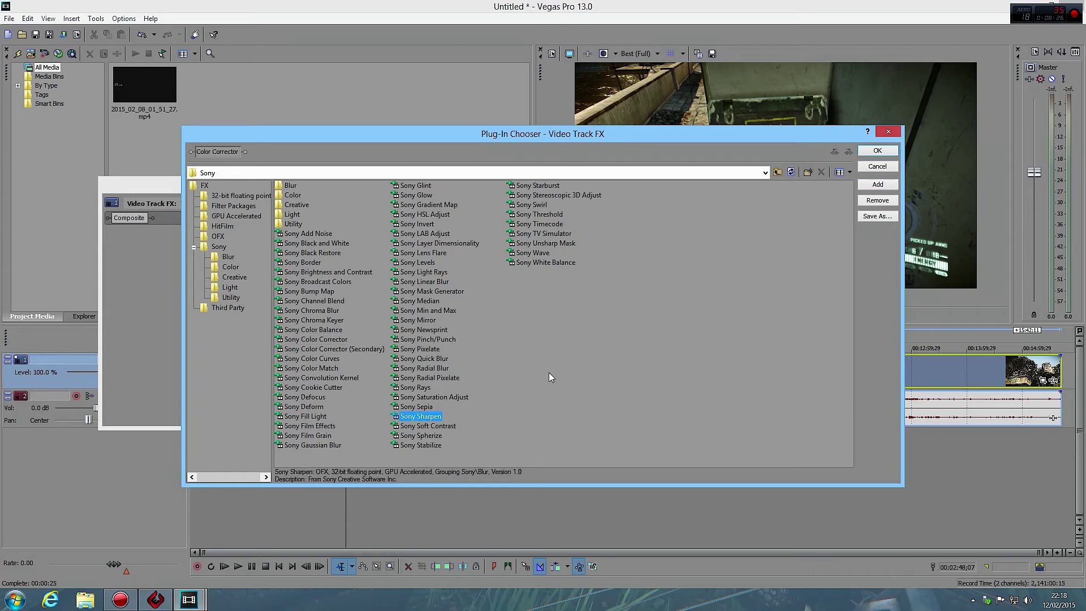
left_click(875, 183)
left_click(877, 150)
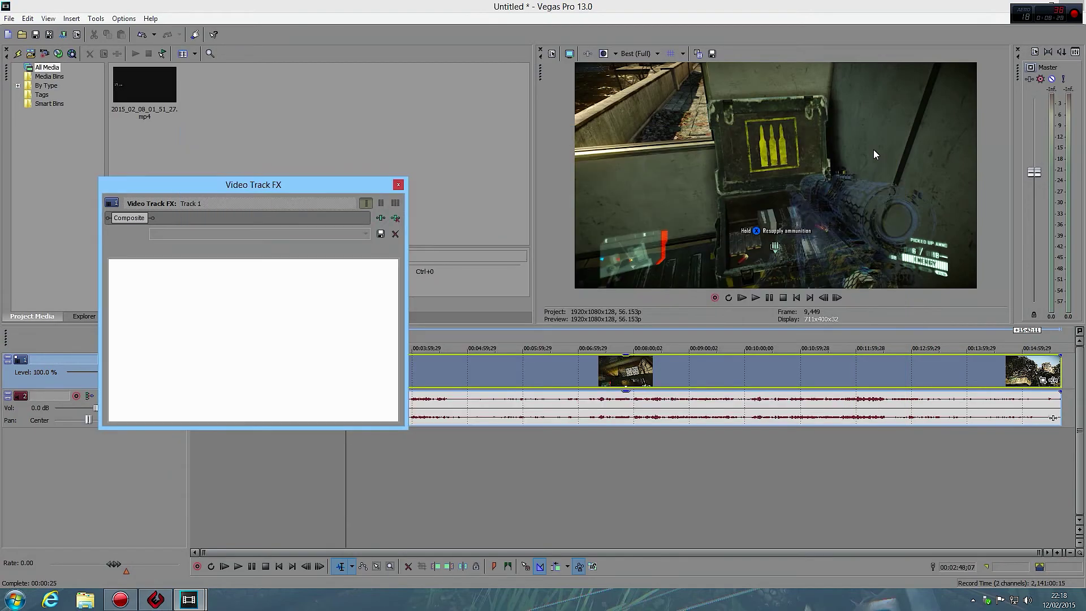
Step: Apply the 1.1 preset to the track's Color Corrector and bring its saturation and gamma parameters into view
left_click(366, 234)
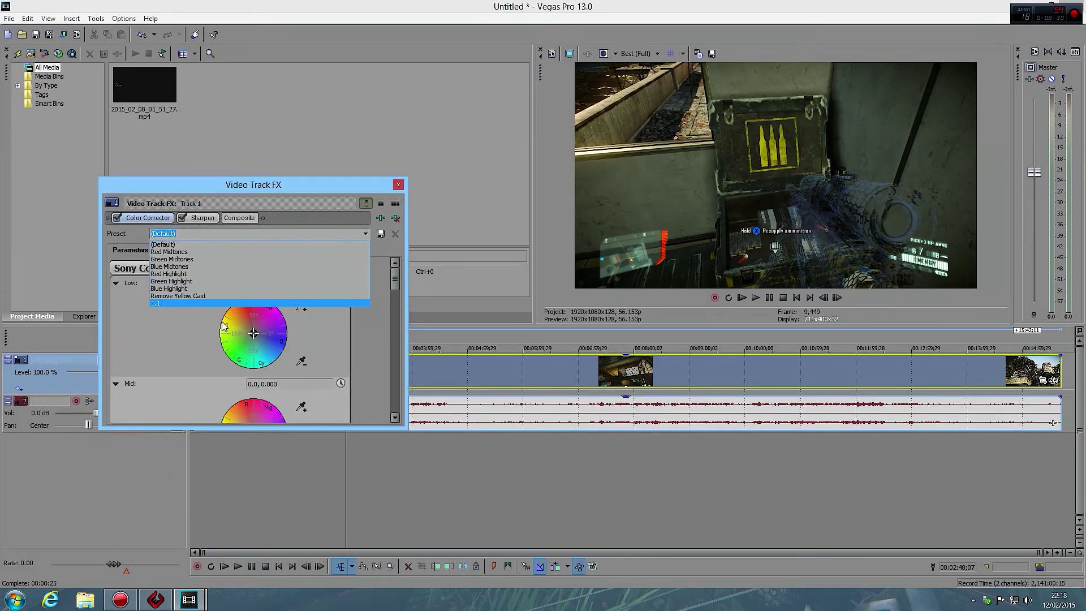
left_click(161, 304)
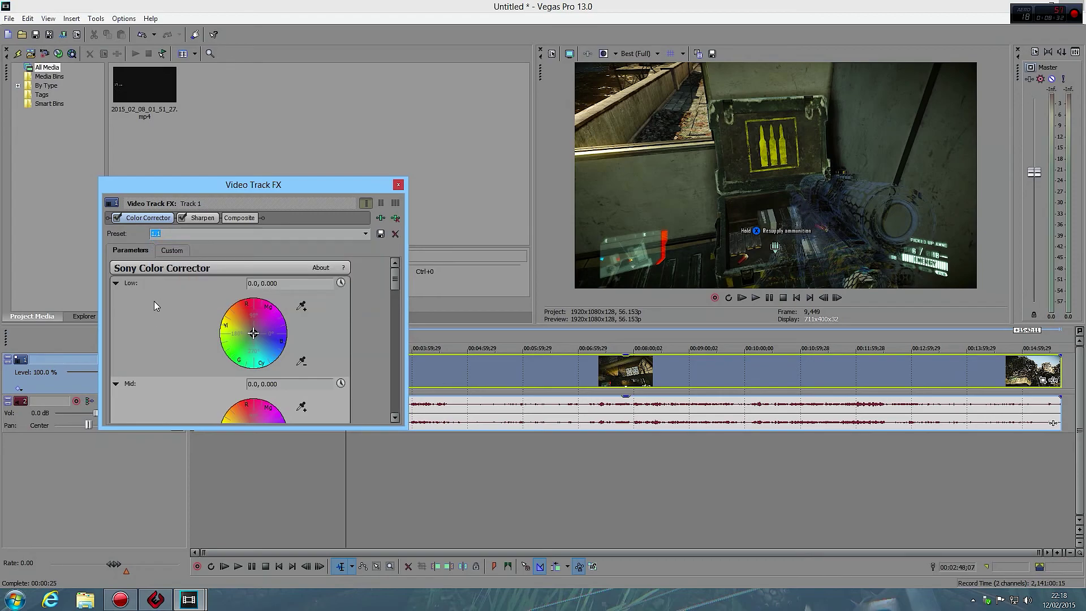
left_click_drag(392, 281, 358, 412)
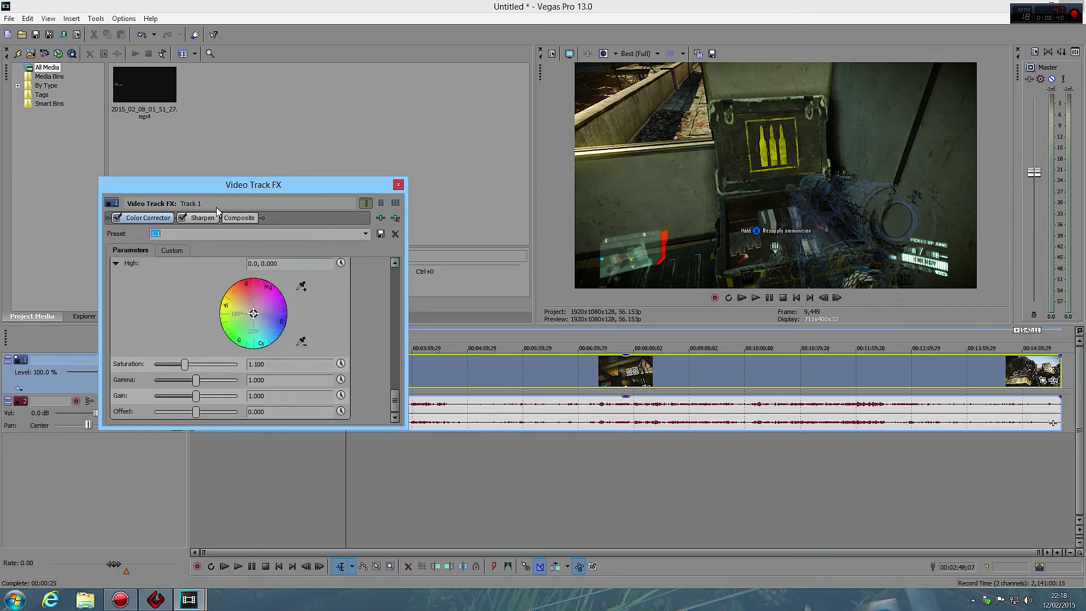
Step: Apply the "my new" preset to the track's Sharpen effect and close the track effects window
left_click(199, 218)
left_click(366, 233)
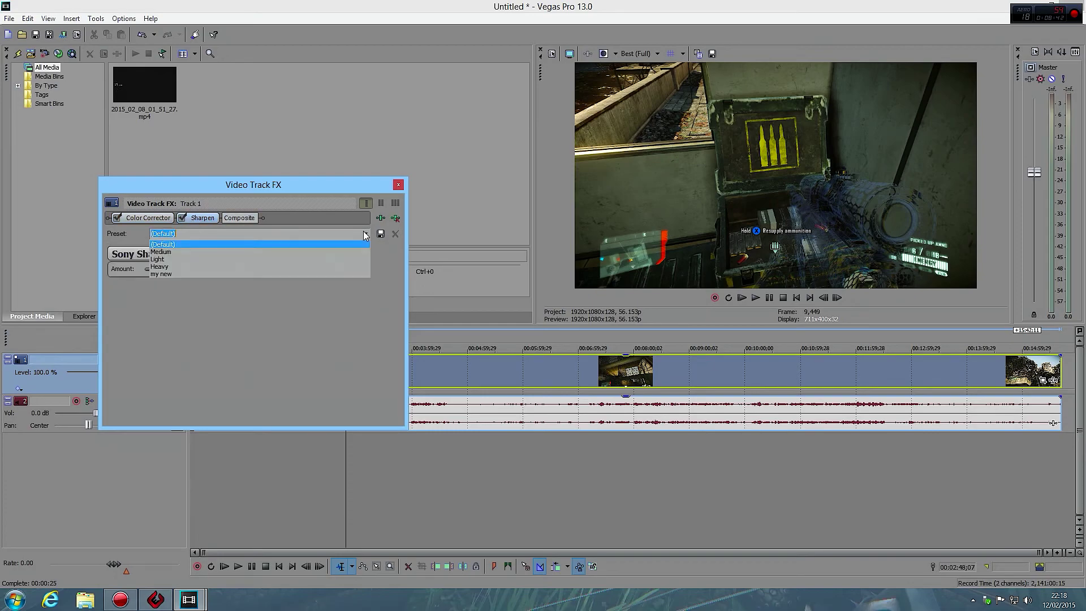
left_click(170, 275)
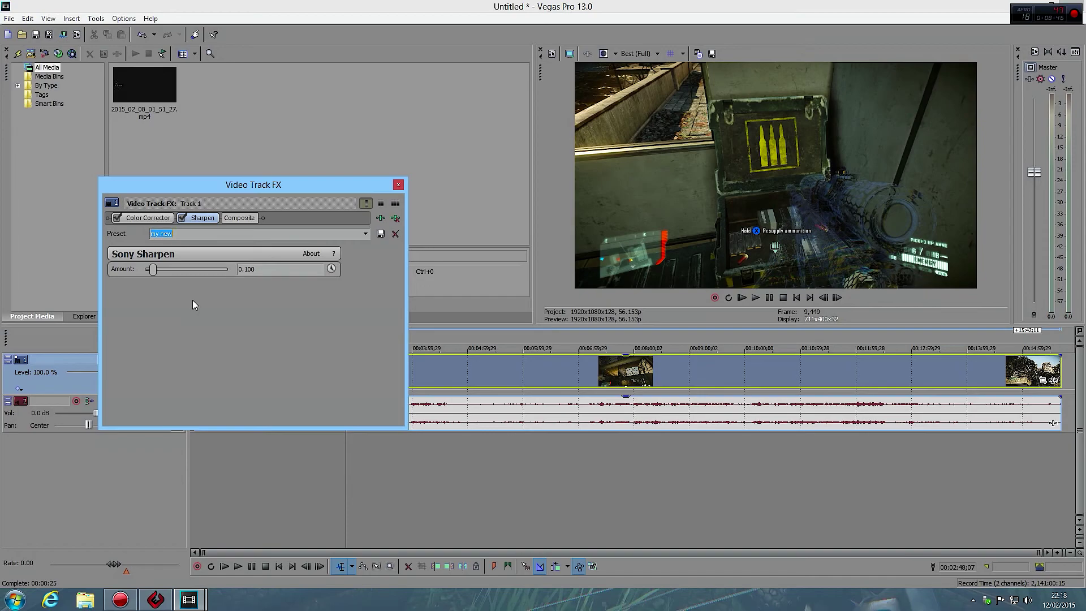
left_click(399, 184)
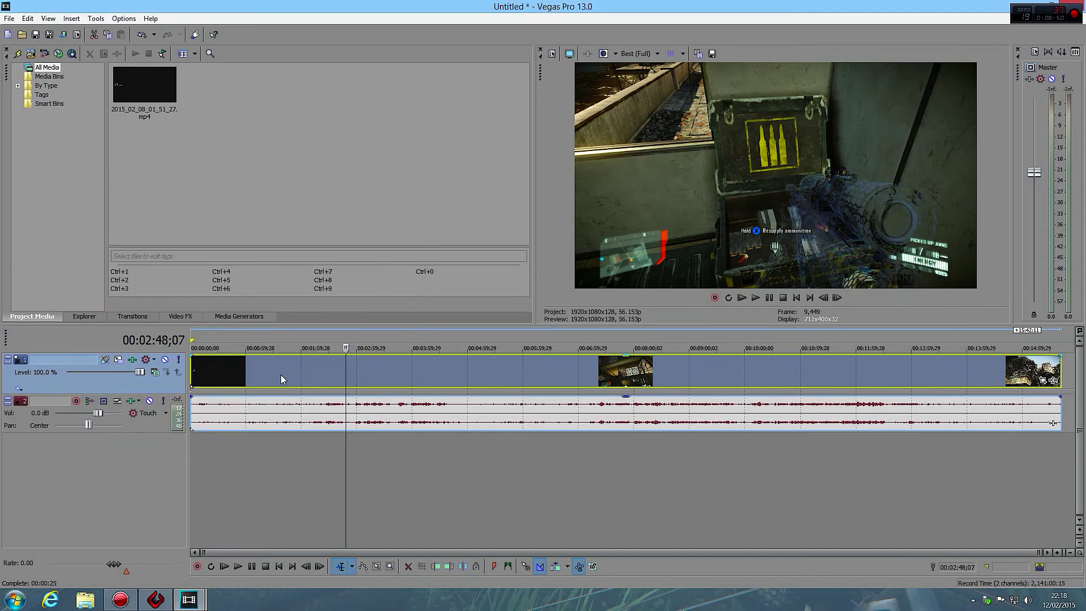
Step: Open the render settings and select the "my avchd setting for yt" template under the Sony AVC/MVC format
left_click(77, 35)
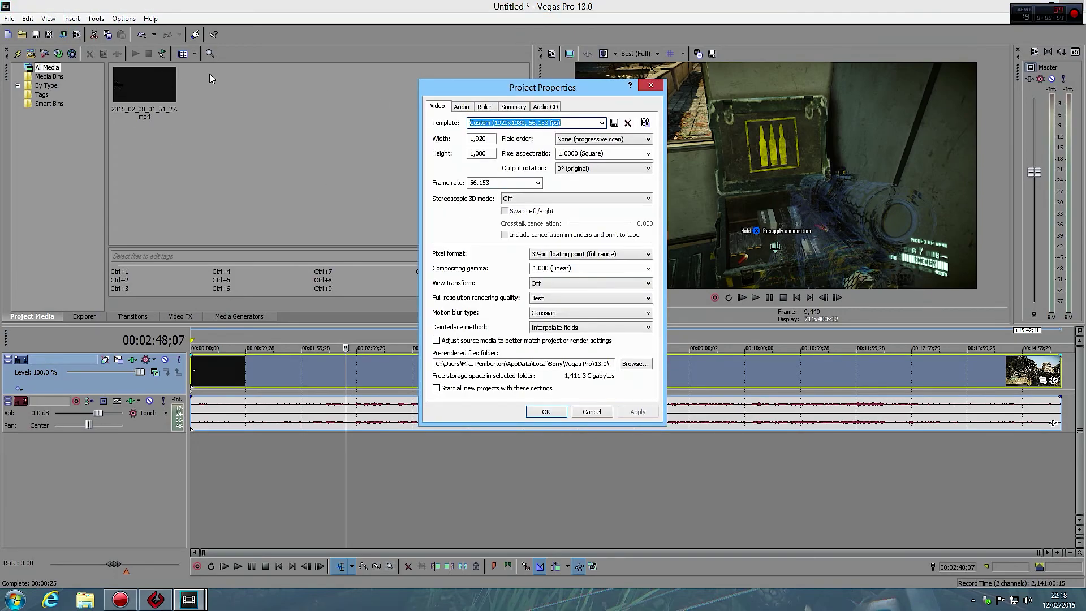
left_click(650, 86)
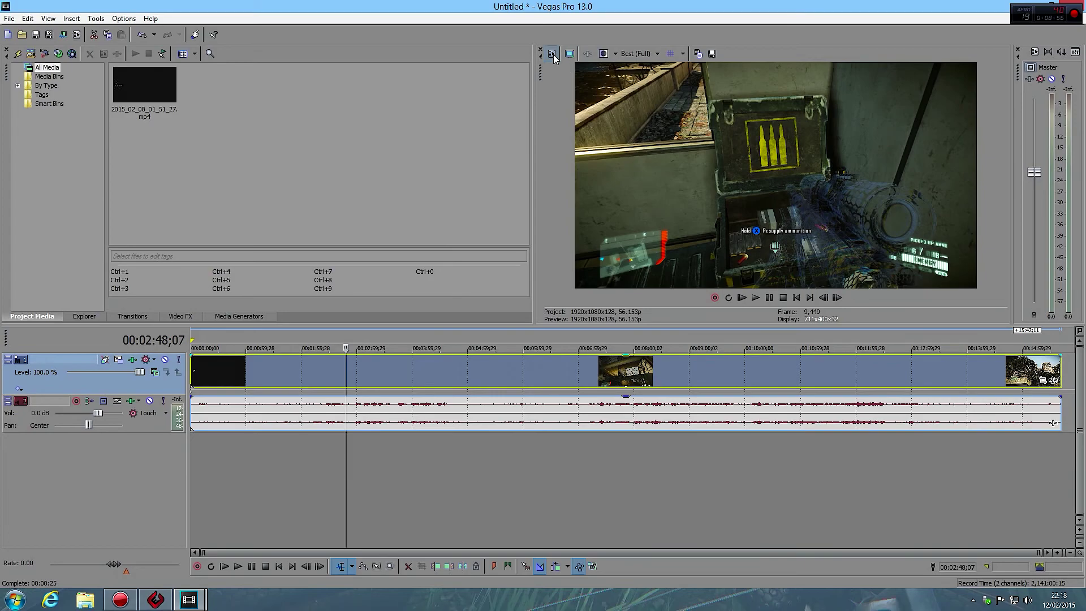
left_click(63, 35)
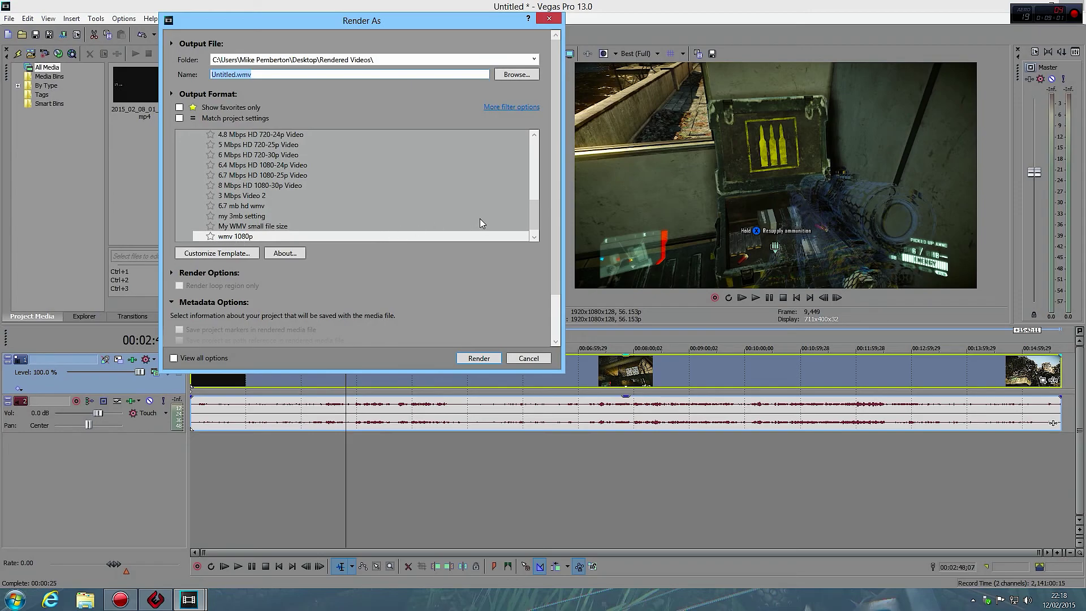
left_click_drag(534, 217, 558, 167)
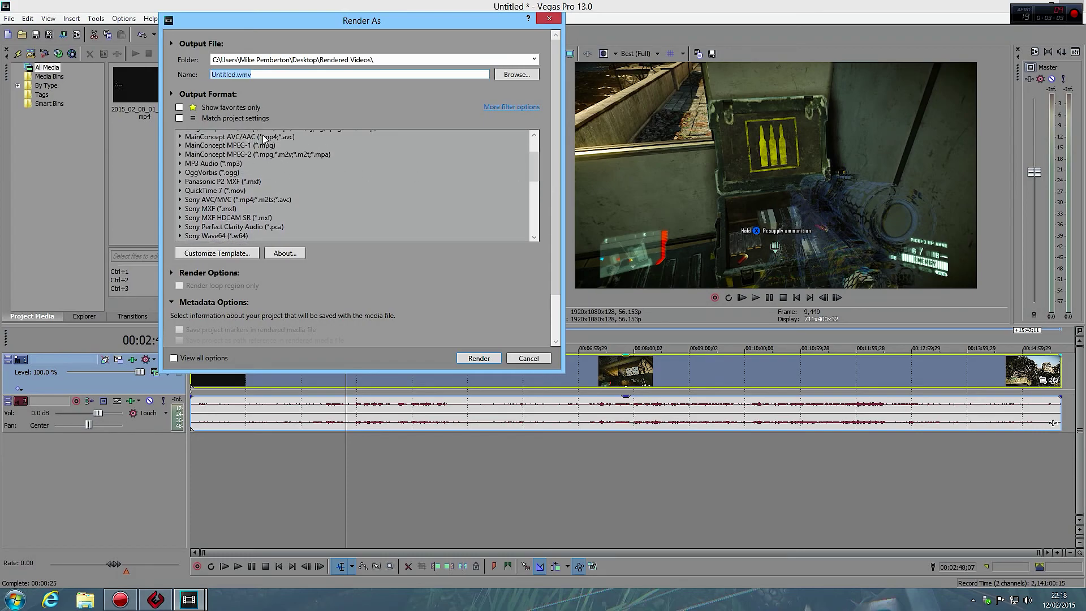
left_click_drag(534, 173, 541, 158)
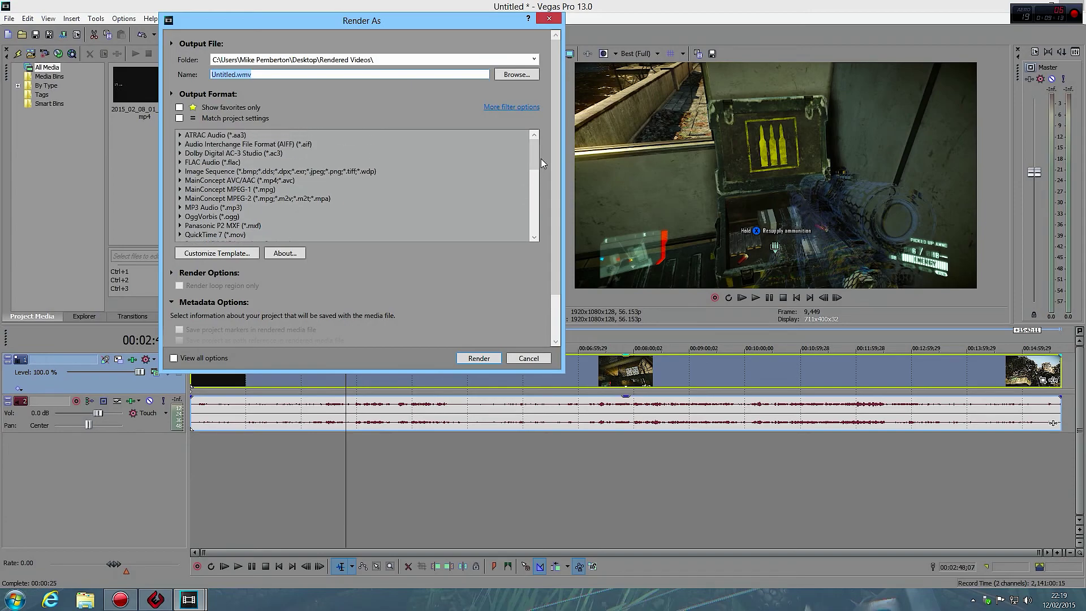
scroll(192, 209, "down", 2)
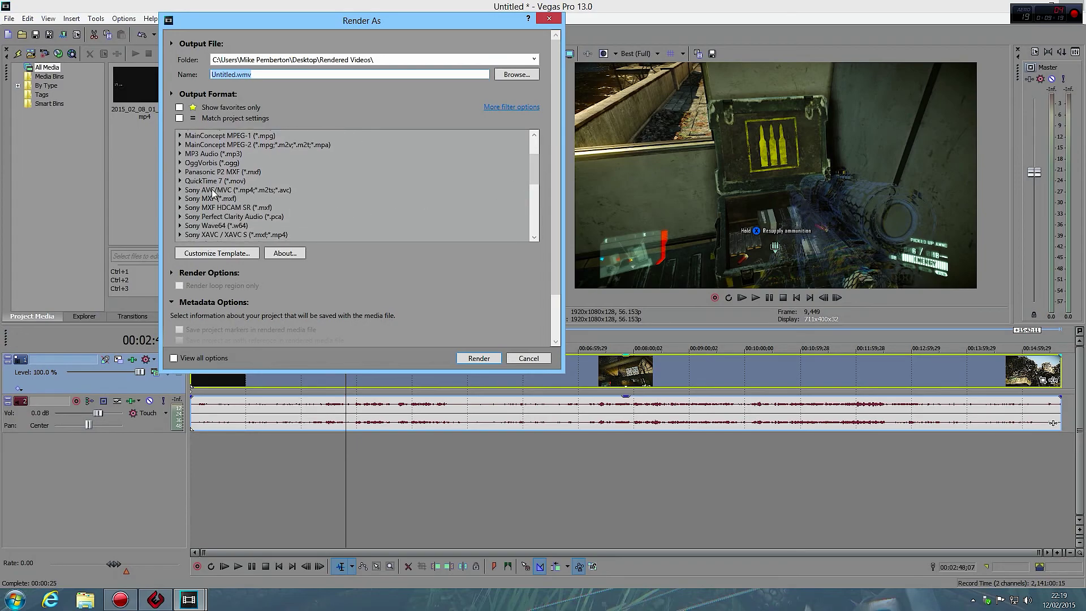
left_click(179, 190)
scroll(198, 215, "down", 6)
scroll(187, 224, "down", 5)
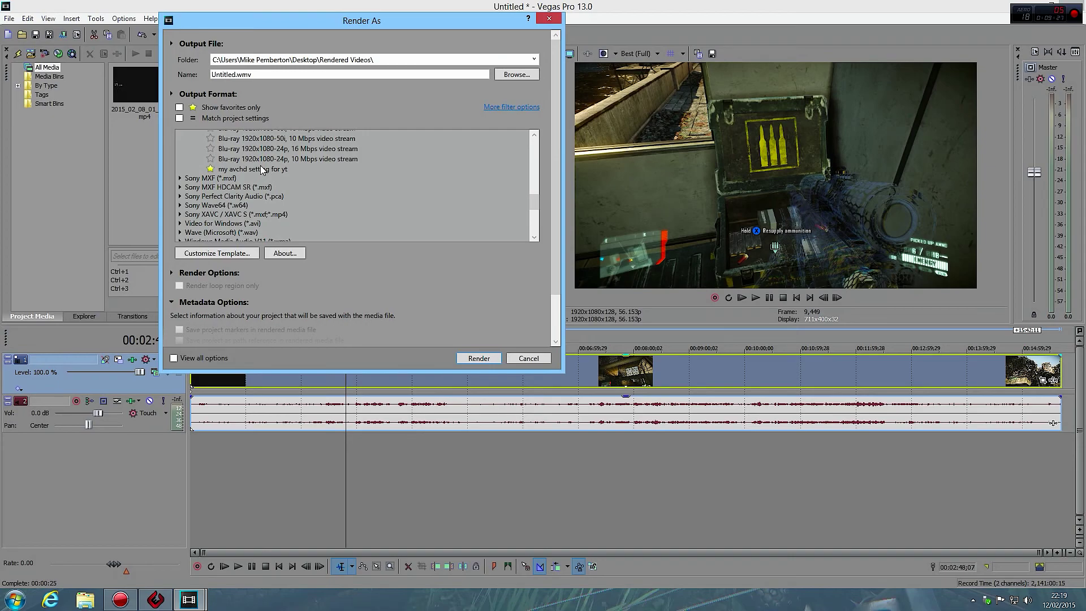
left_click(262, 169)
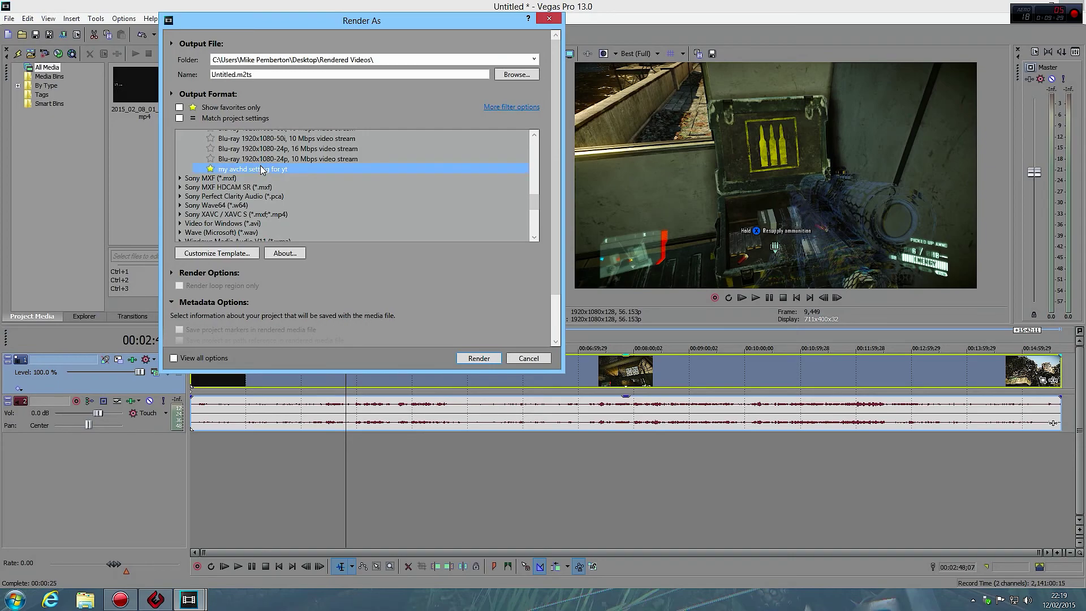
Step: Review the template's custom video settings and project rendering quality, and close the render settings without rendering
left_click(220, 253)
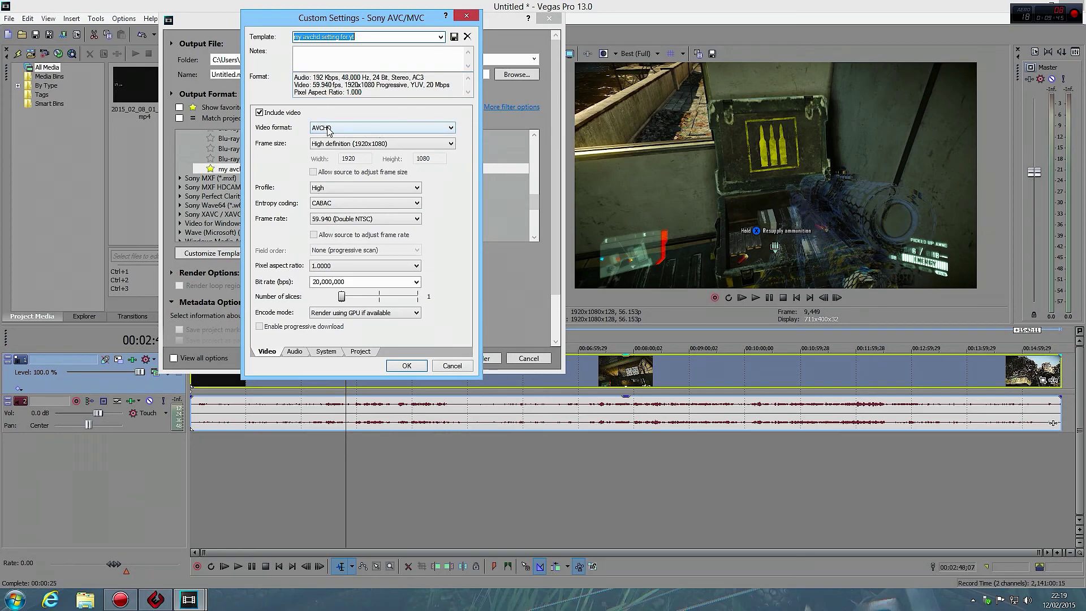
left_click(417, 188)
left_click(419, 189)
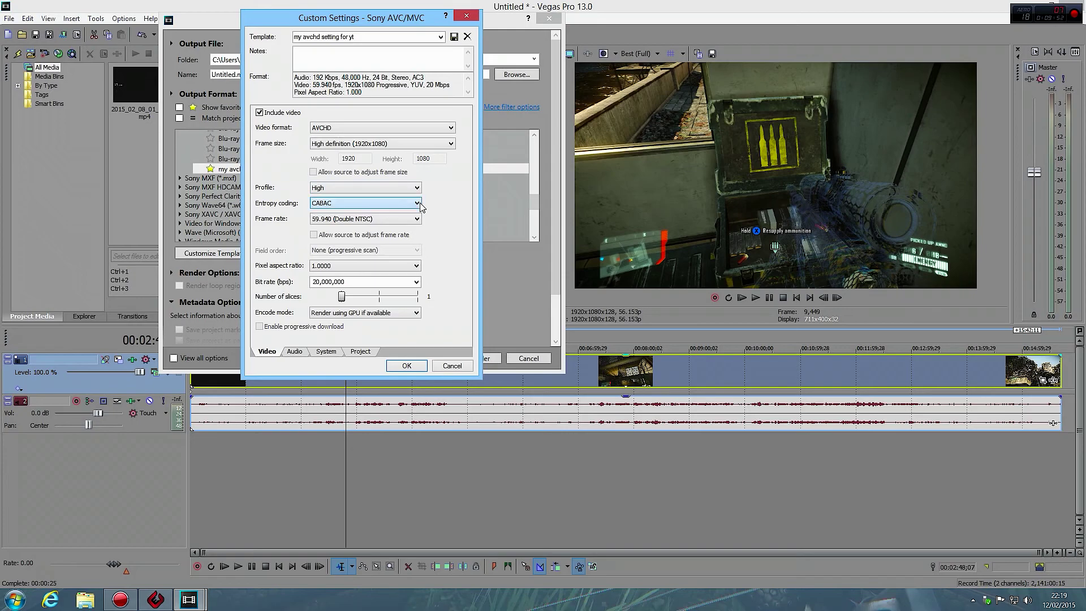
left_click(420, 220)
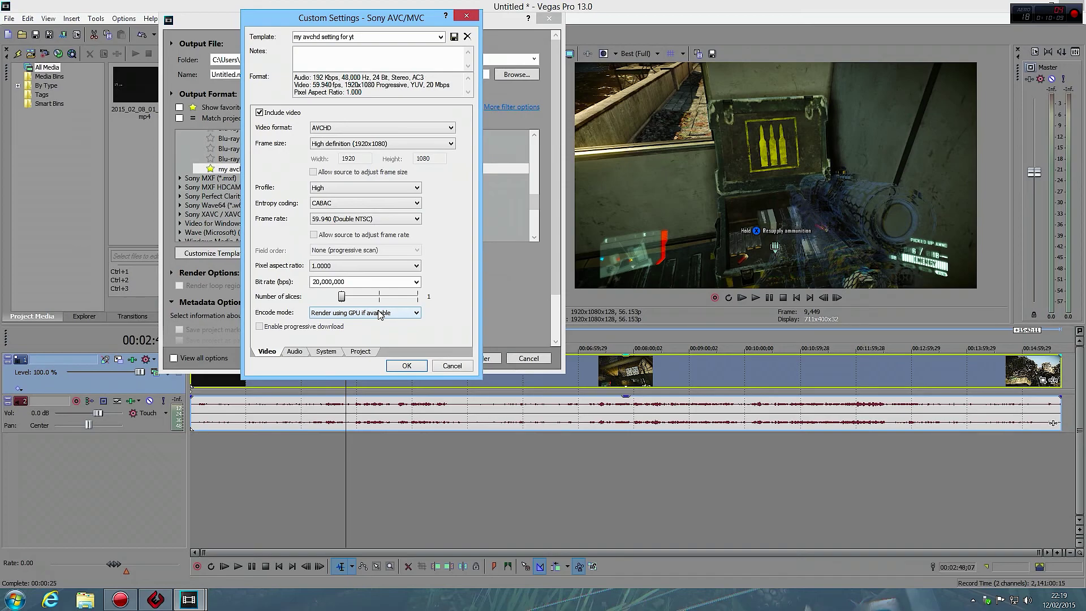
left_click(357, 352)
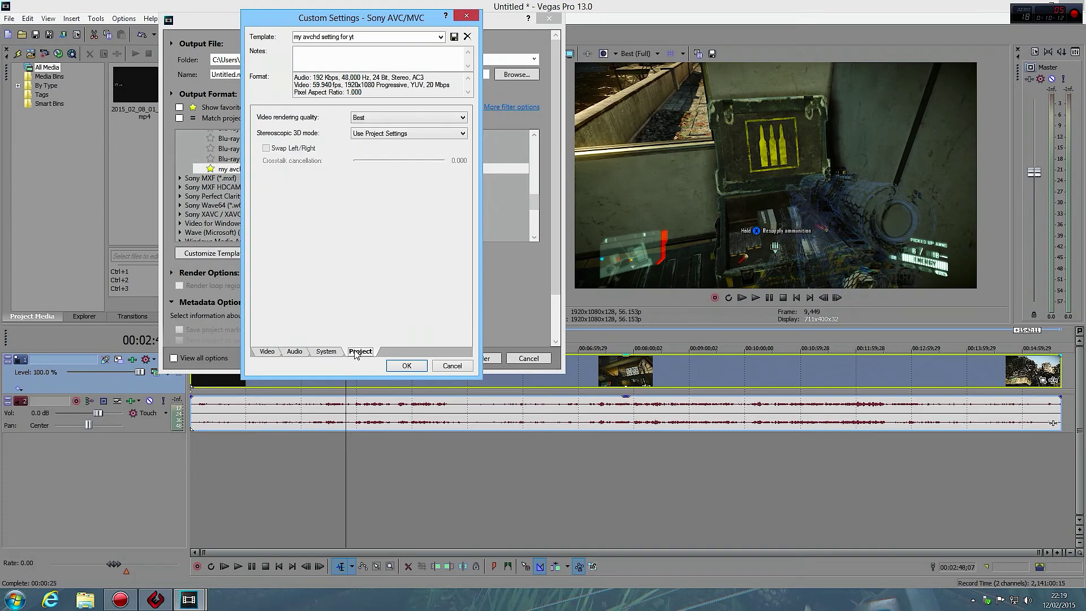
left_click(407, 366)
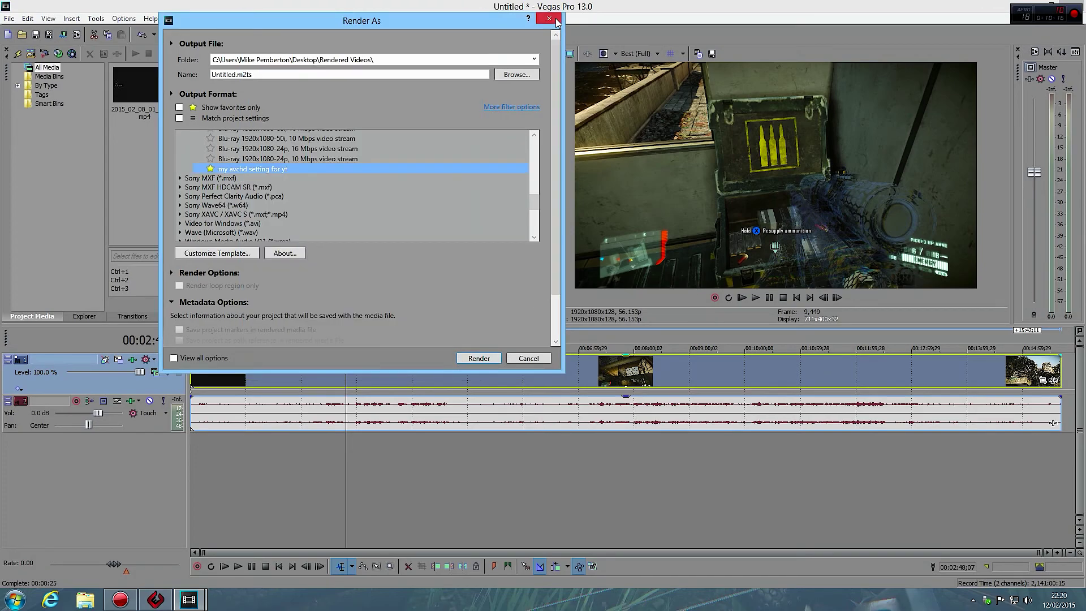
left_click(548, 19)
Step: Minimize Vegas Pro and play the Untitled video from the Rendered Videos folder on the desktop
double_click(988, 11)
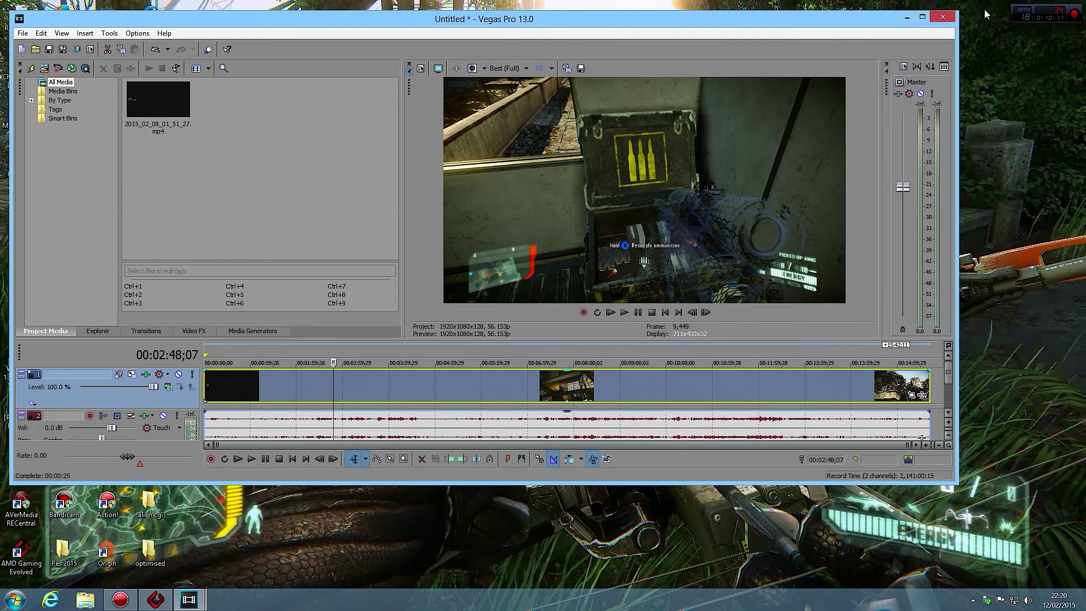
left_click(942, 12)
left_click(488, 213)
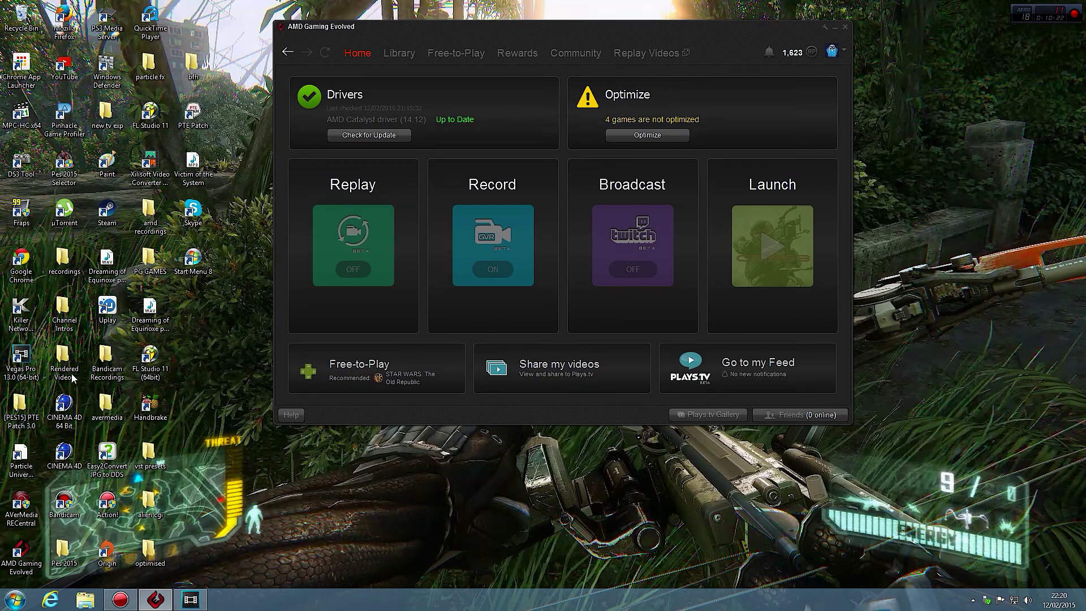
double_click(62, 356)
scroll(801, 390, "down", 5)
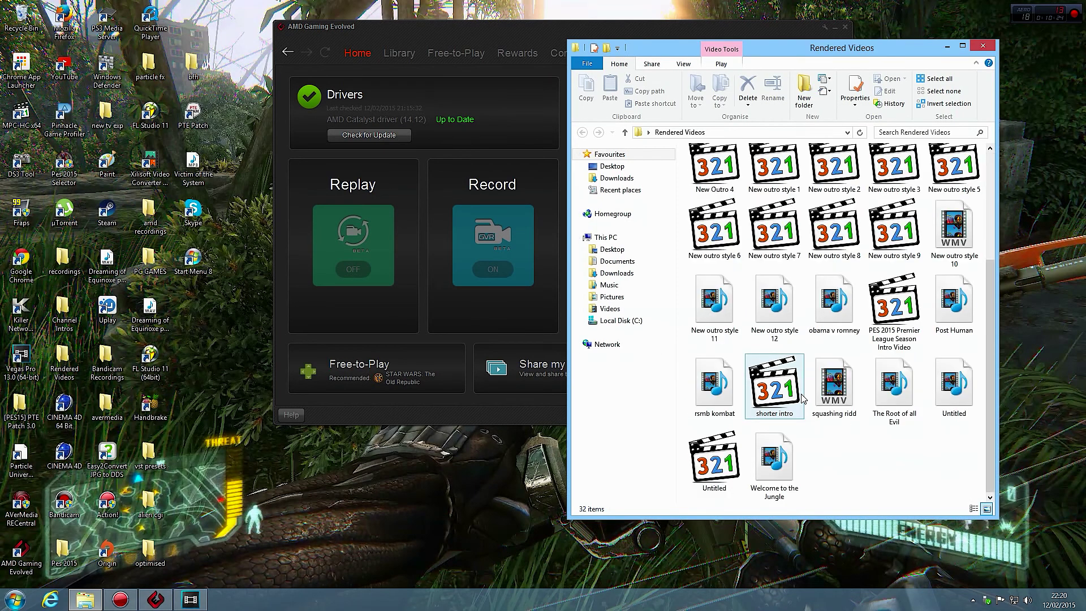
double_click(948, 391)
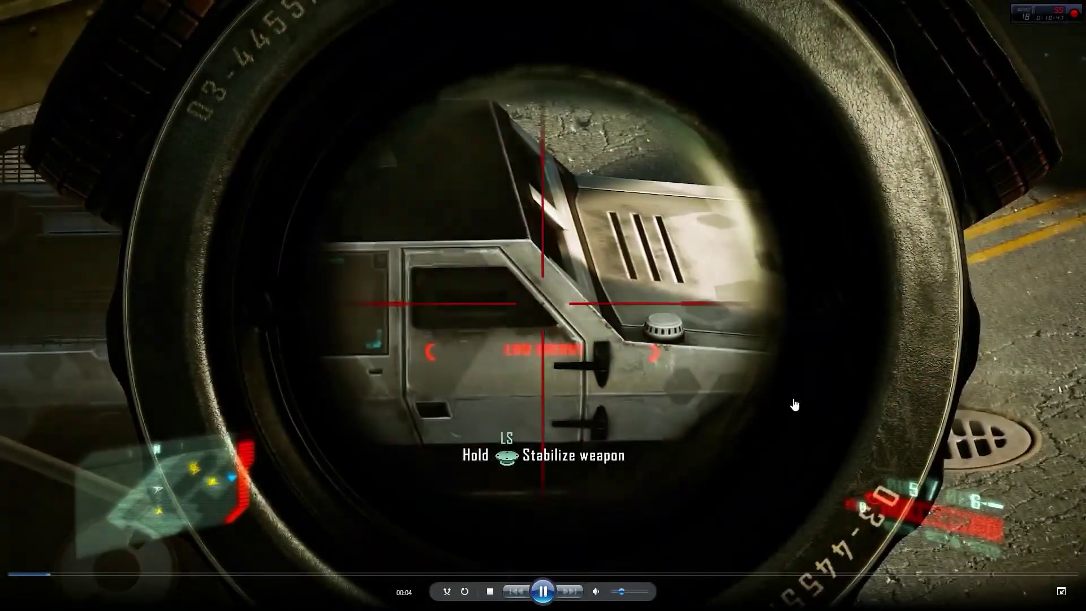
Step: Watch the rendered video in full screen and lower its playback volume
double_click(793, 398)
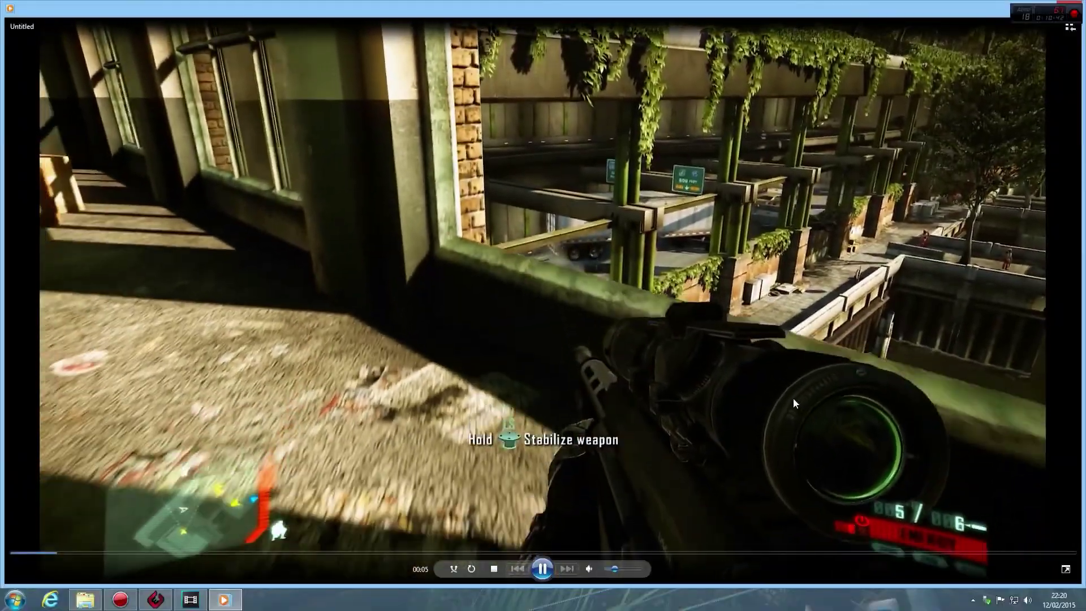
double_click(794, 398)
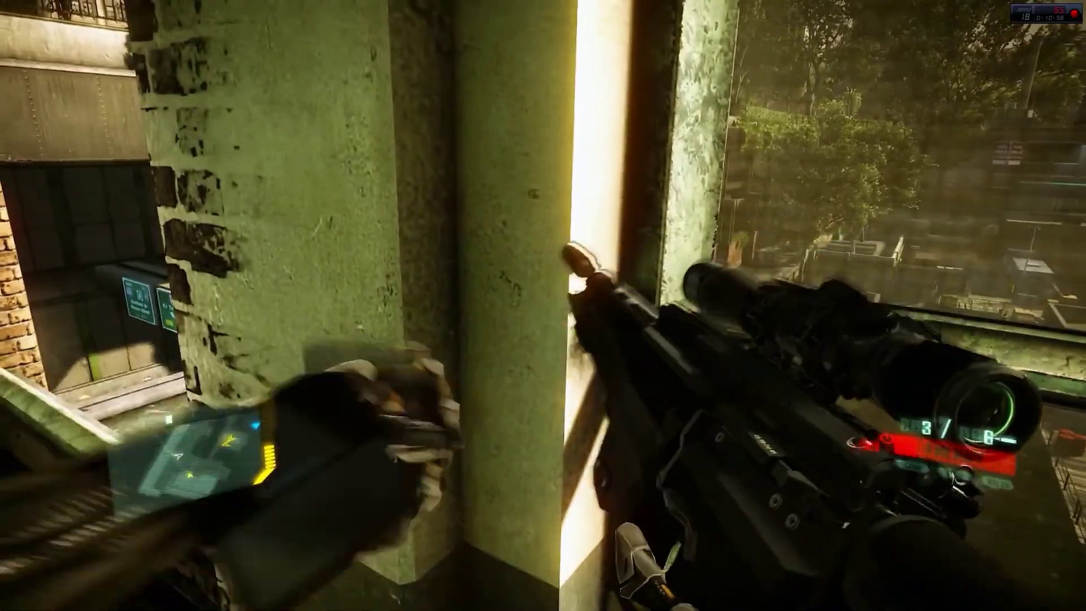
mouse_move(802, 510)
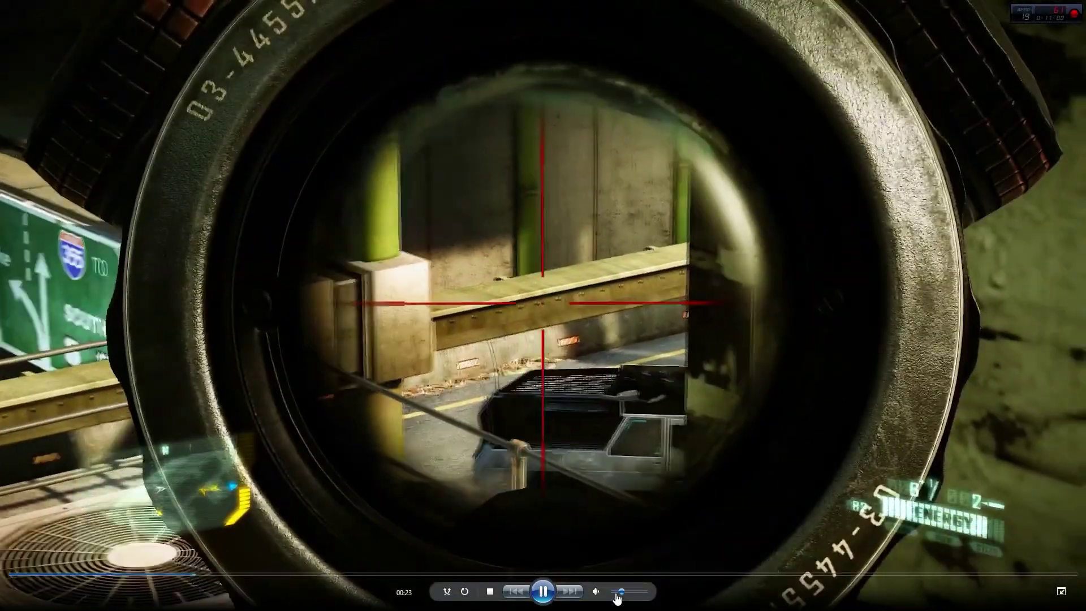
left_click_drag(617, 594, 613, 592)
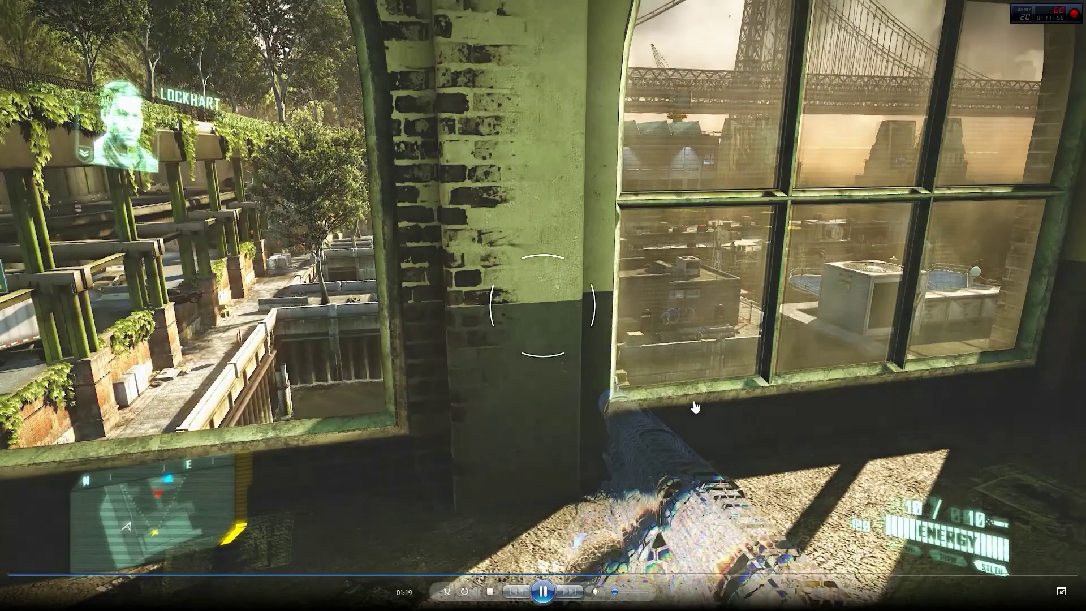
Step: Exit full-screen playback and close the video player and the Rendered Videos folder
double_click(761, 344)
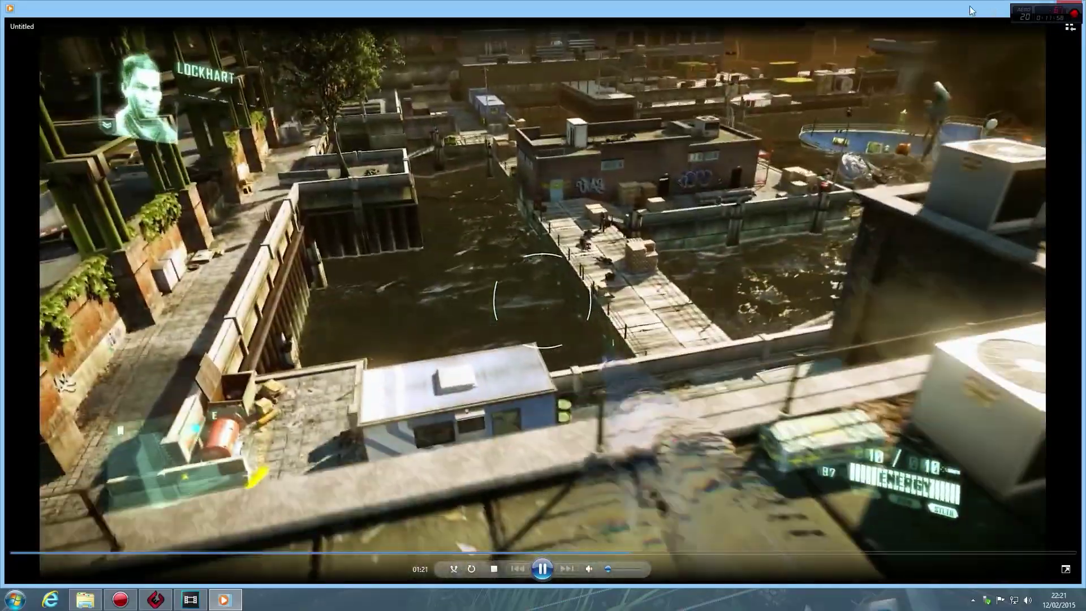
key("alt+F4")
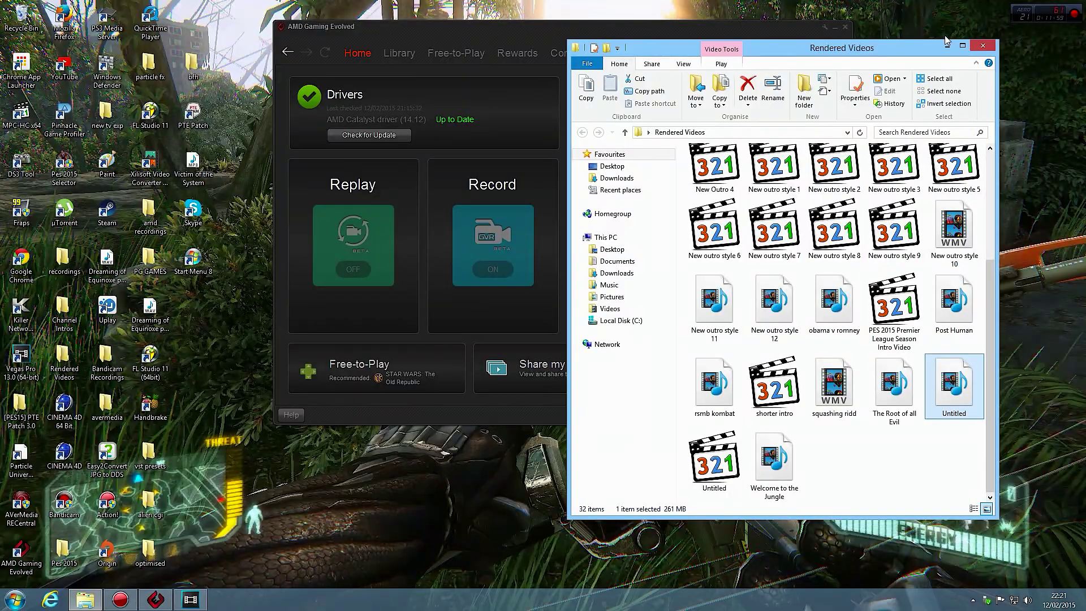
left_click(982, 44)
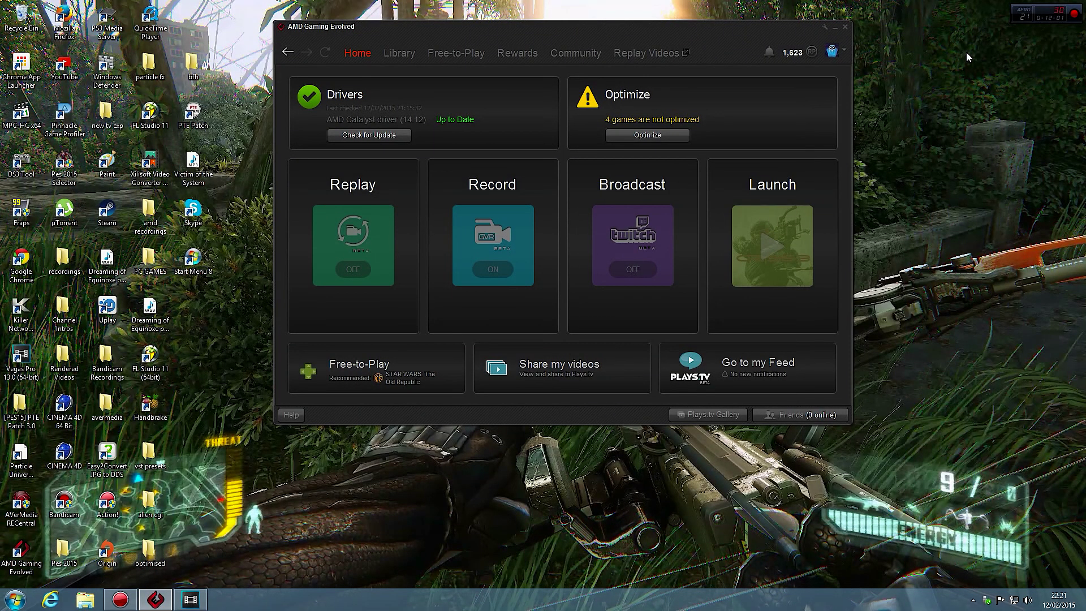